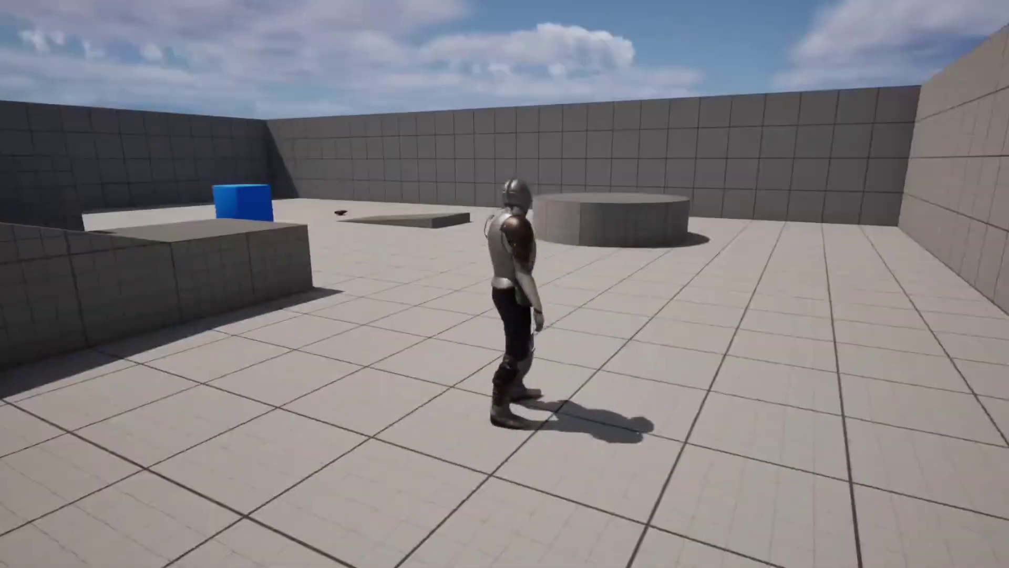
key(w)
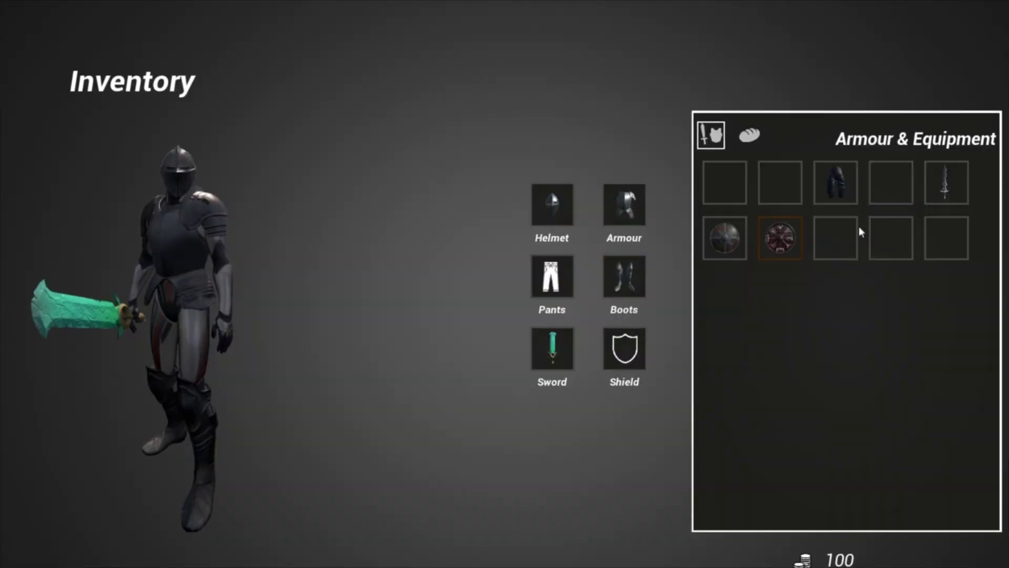
Step: Try out the finished inventory by swapping the character's pants, sword and shield
drag(835, 183, 557, 288)
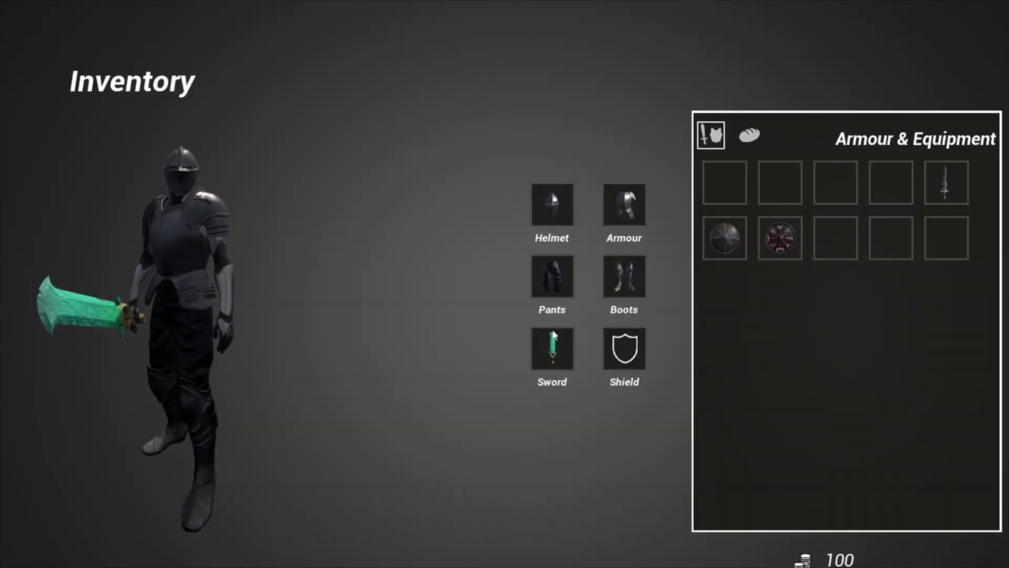
drag(553, 339, 948, 190)
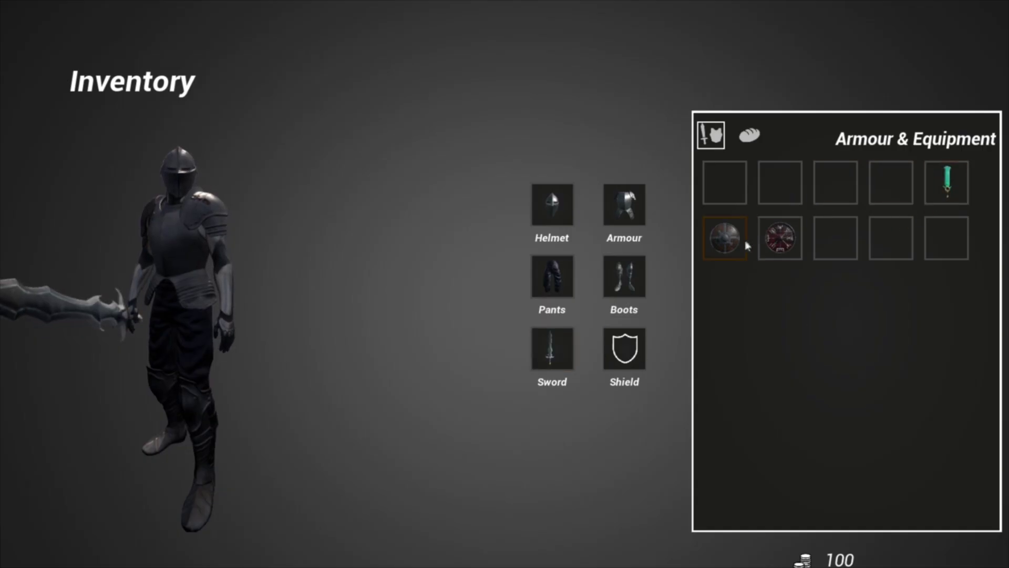
drag(842, 236, 840, 237)
drag(727, 234, 781, 240)
drag(635, 347, 634, 348)
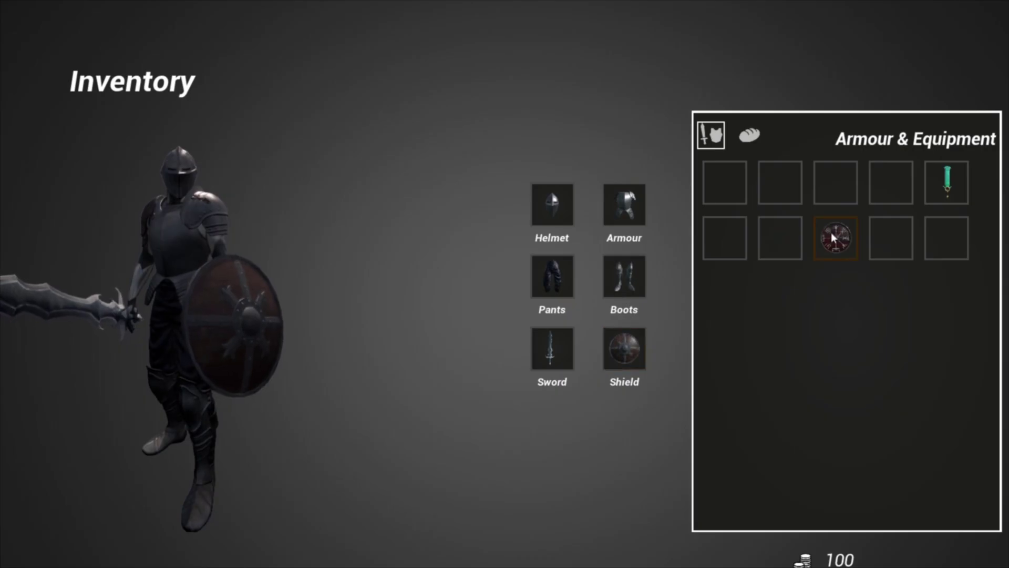
drag(831, 232, 840, 185)
drag(621, 348, 841, 183)
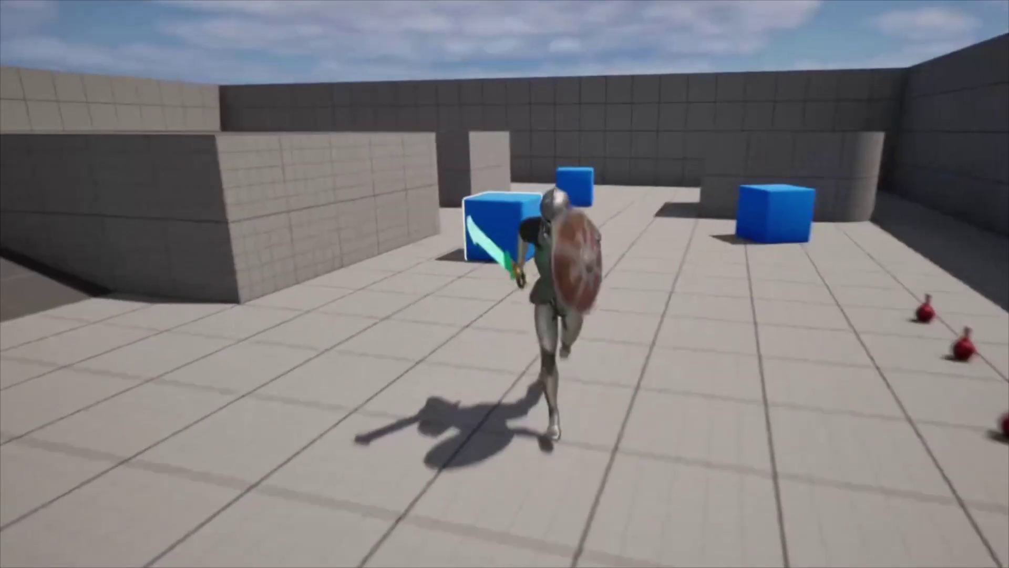
key(a)
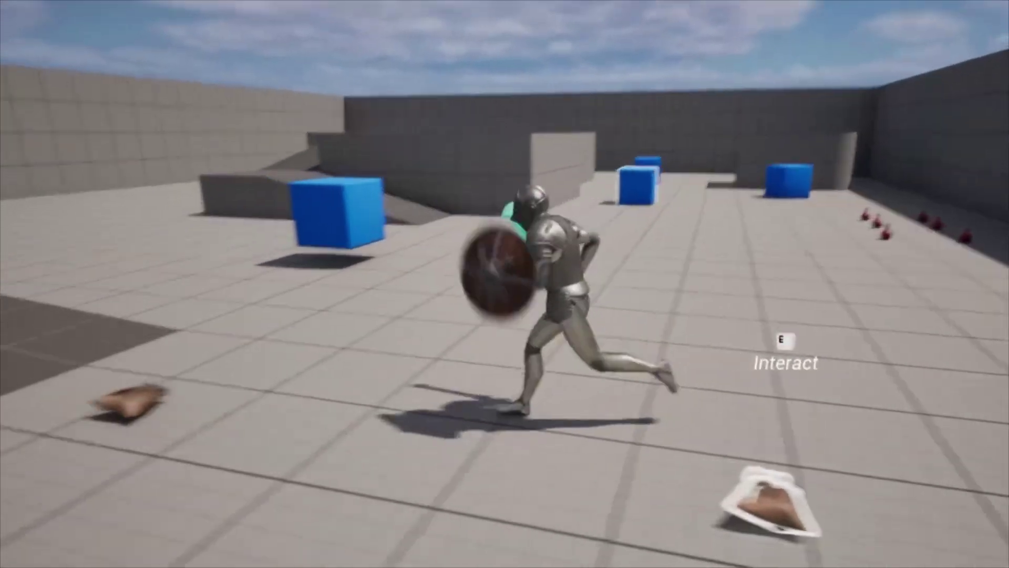
key(w)
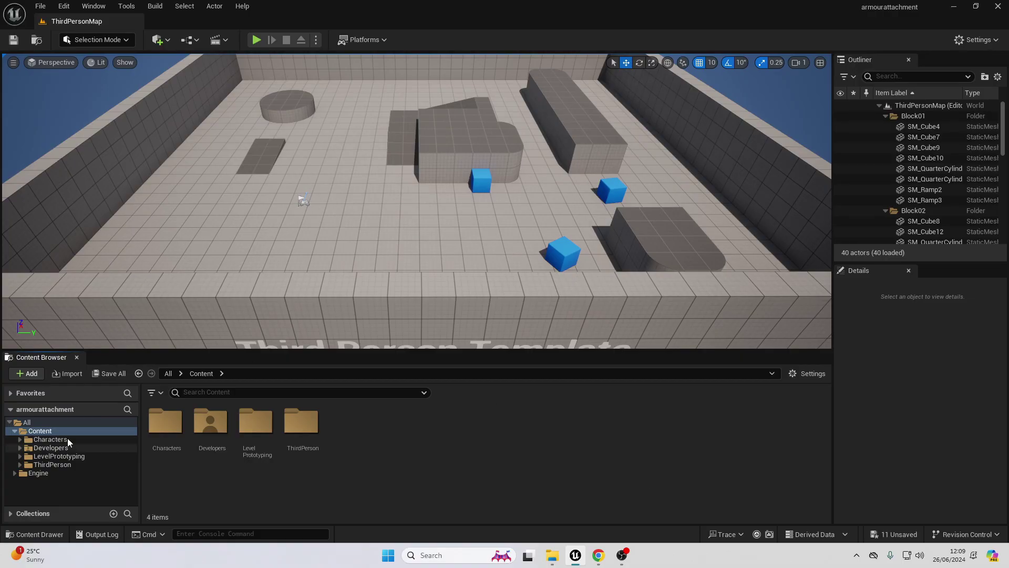
Step: Create a folder named Armour in the project's Content folder
right_click(363, 457)
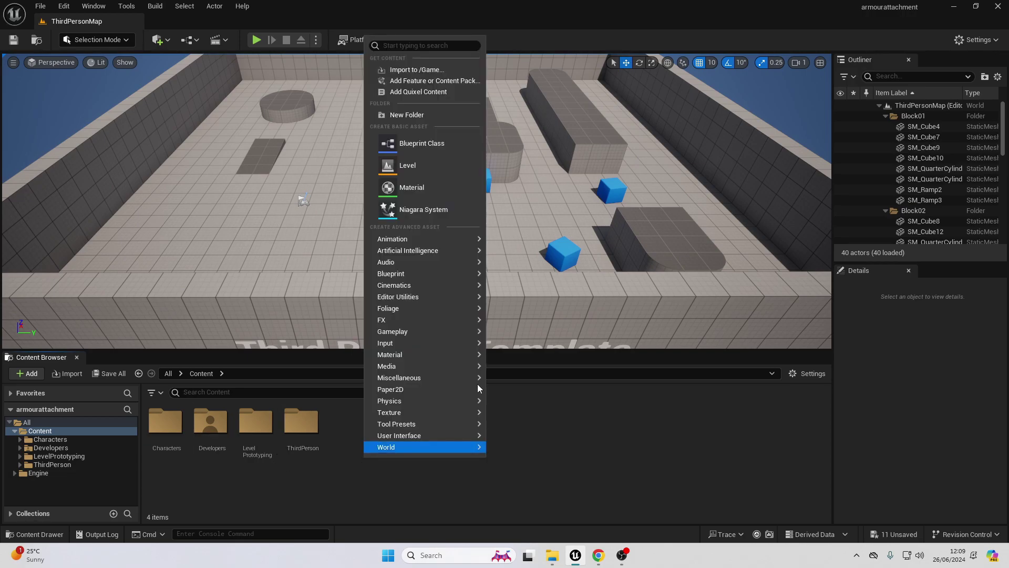
click(412, 113)
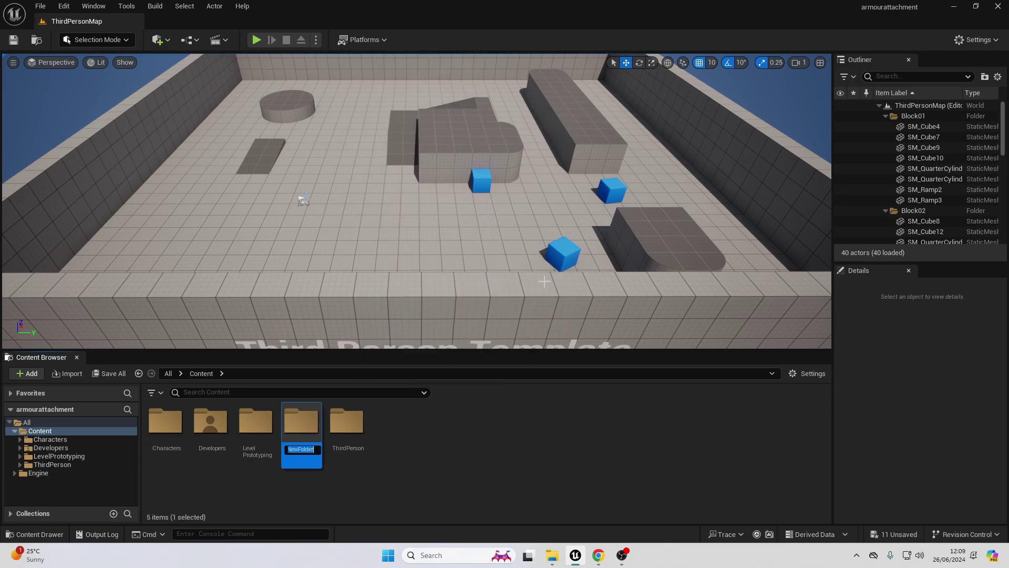
text(Armour)
key(Return)
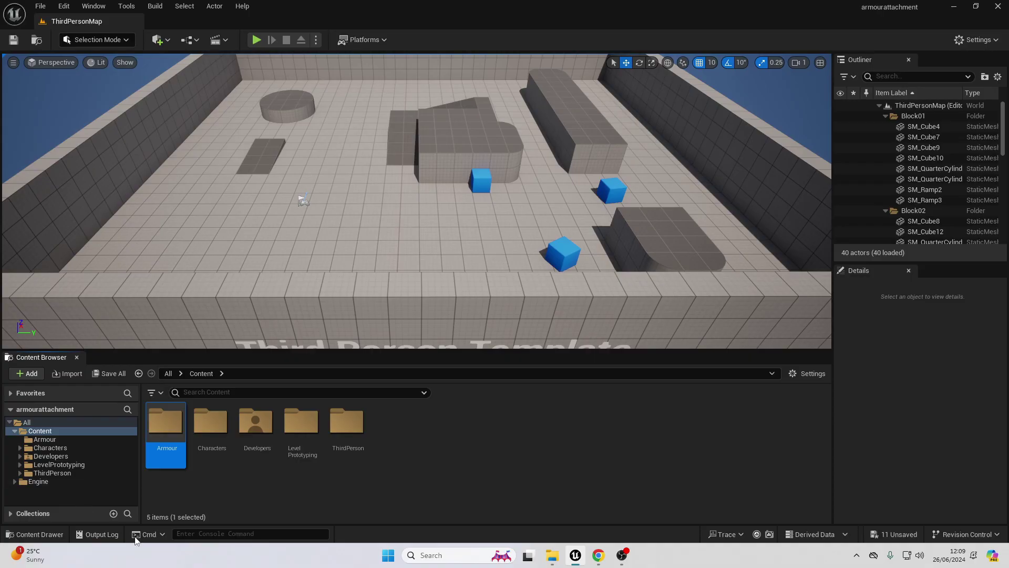
Step: Create two subfolders named Mesh and Textures inside the Armour folder
double_click(173, 449)
right_click(193, 448)
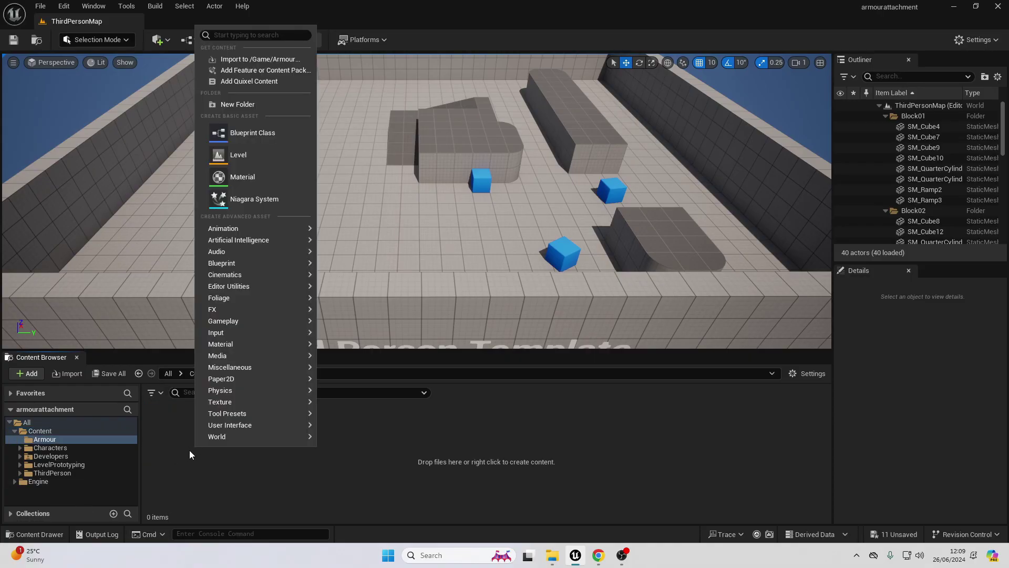
click(231, 104)
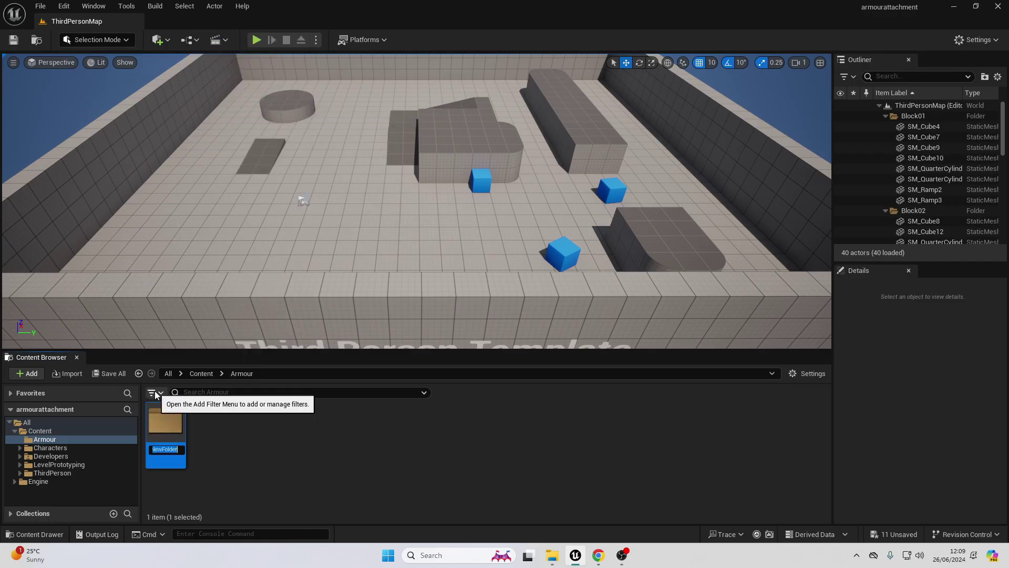
text(Mesh)
right_click(262, 456)
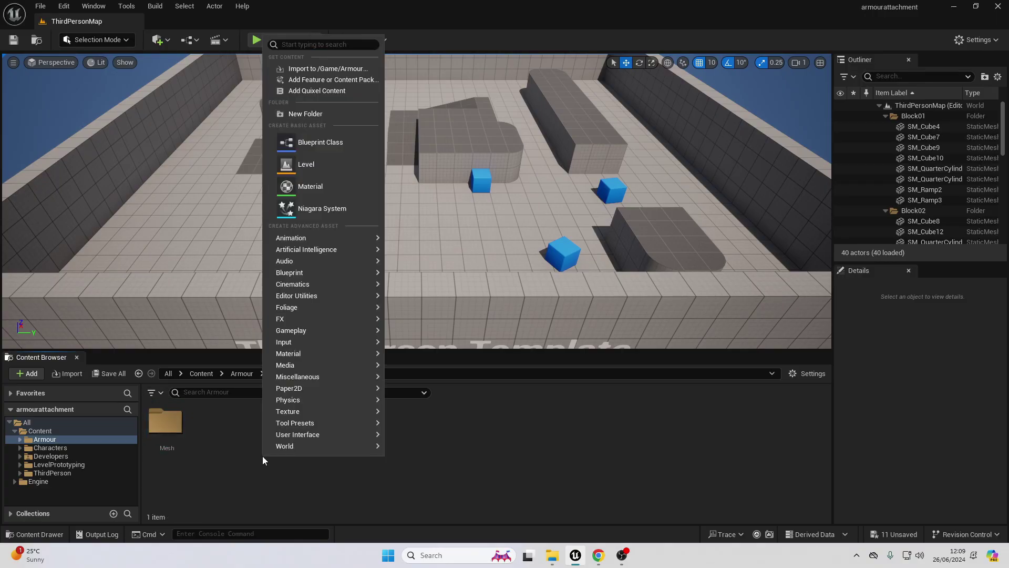
click(322, 114)
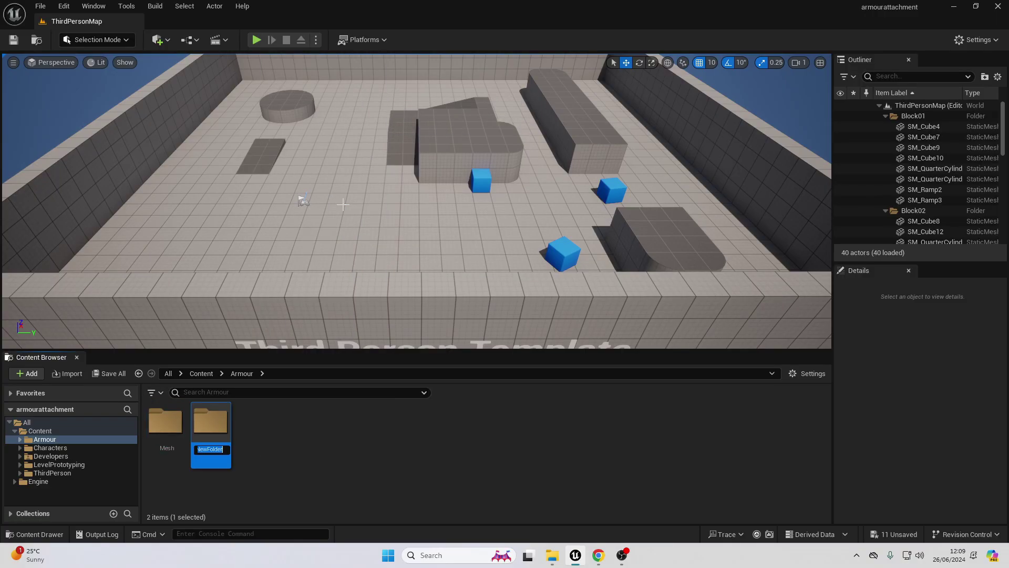
text(Textures)
key(Return)
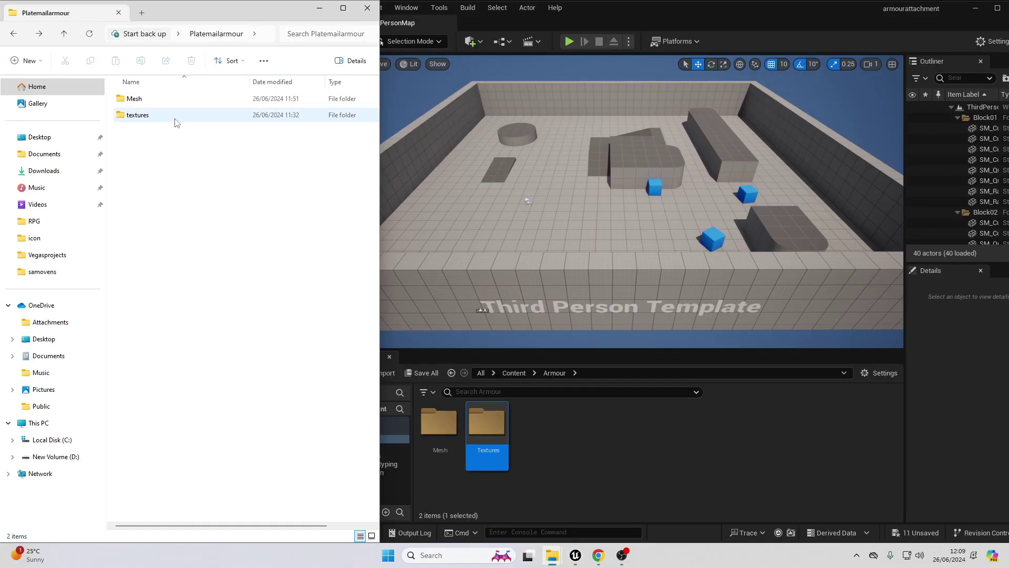
Step: Import the four Knight images (Base_Color, Metallic, Normal_DirectX, Roughness) from the textures folder on disk into the Armour Textures folder
double_click(147, 117)
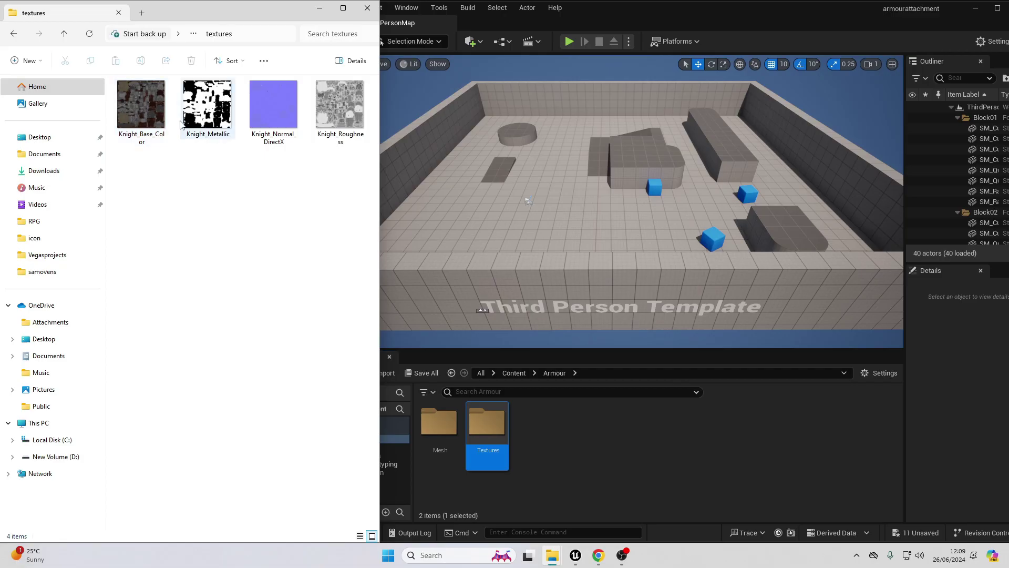
double_click(494, 428)
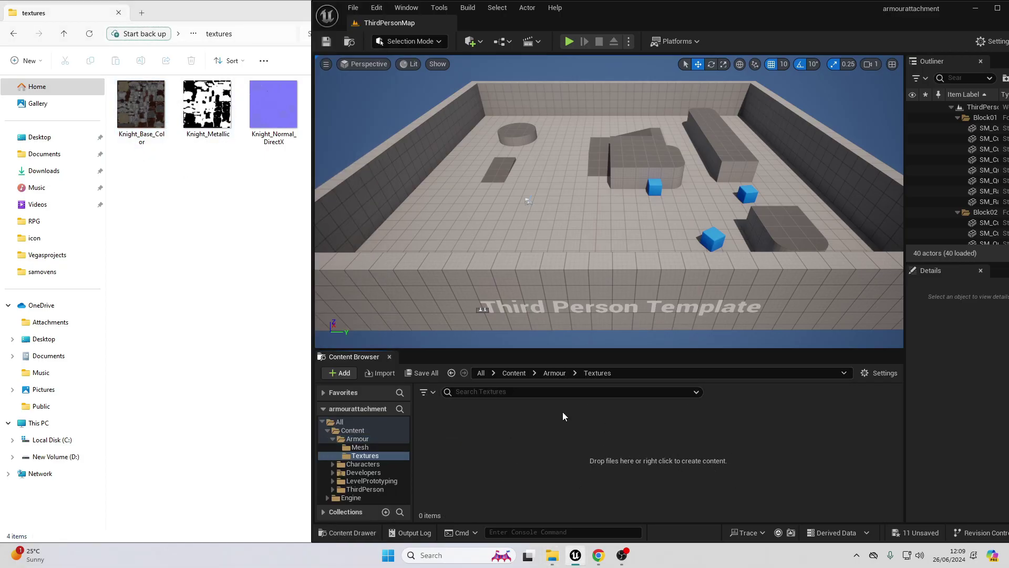
click(141, 105)
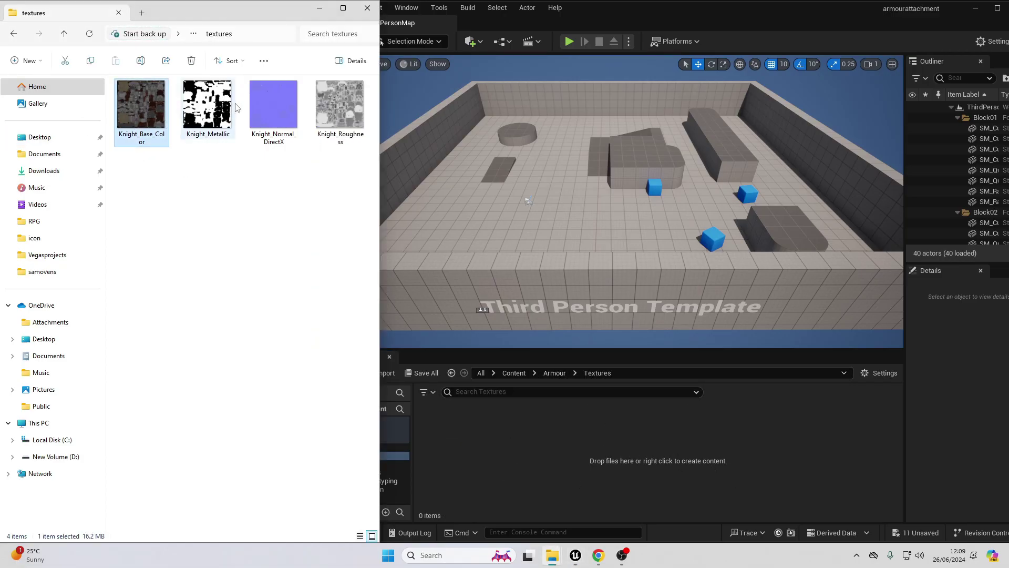
shift+click(336, 125)
drag(336, 125, 528, 450)
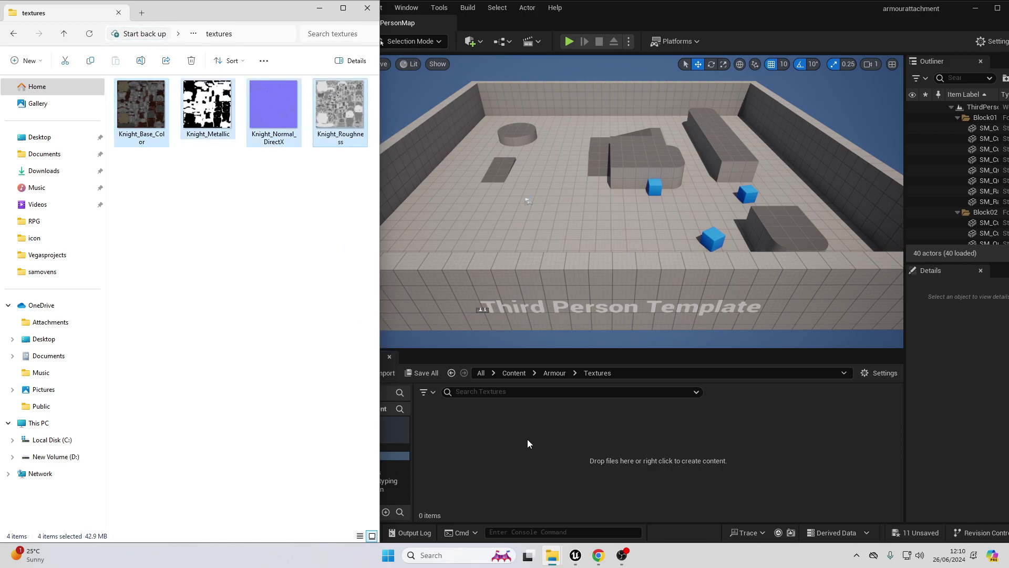
click(657, 443)
Step: Bring the platemailboots, platemailchest and platemailpants files from the Mesh folder on disk into the project's Armour Mesh folder
click(360, 446)
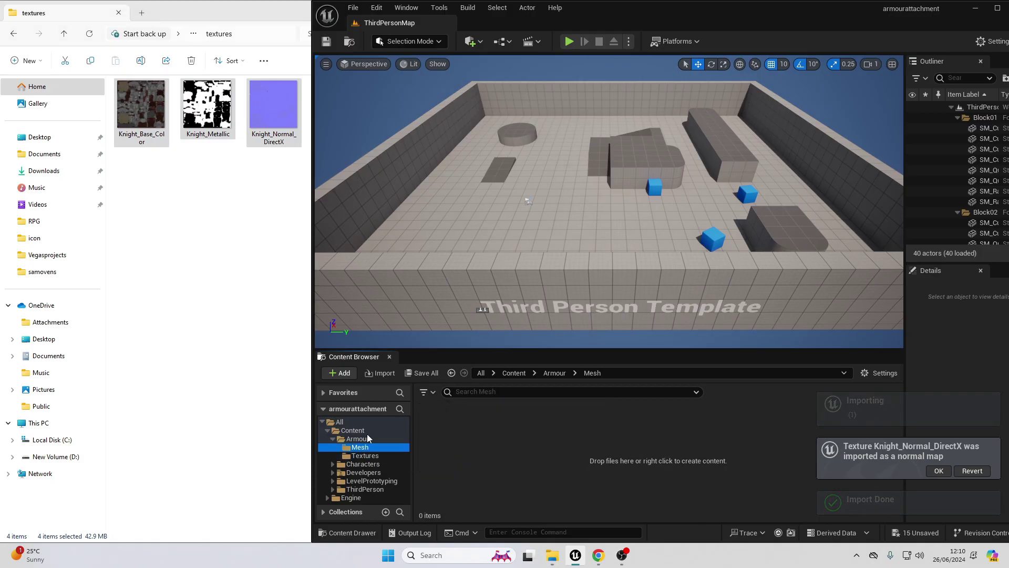
click(199, 175)
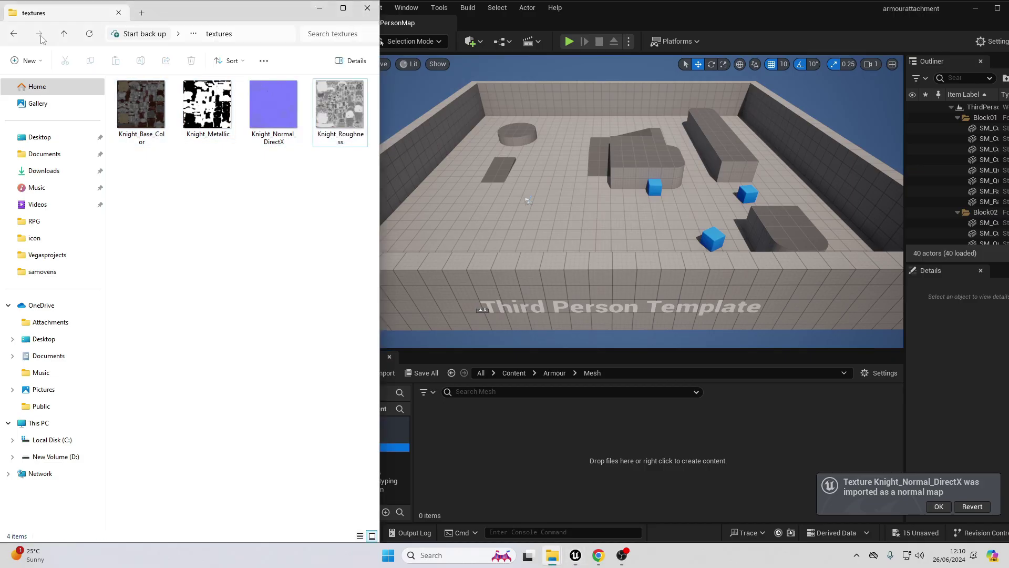
click(12, 33)
double_click(167, 114)
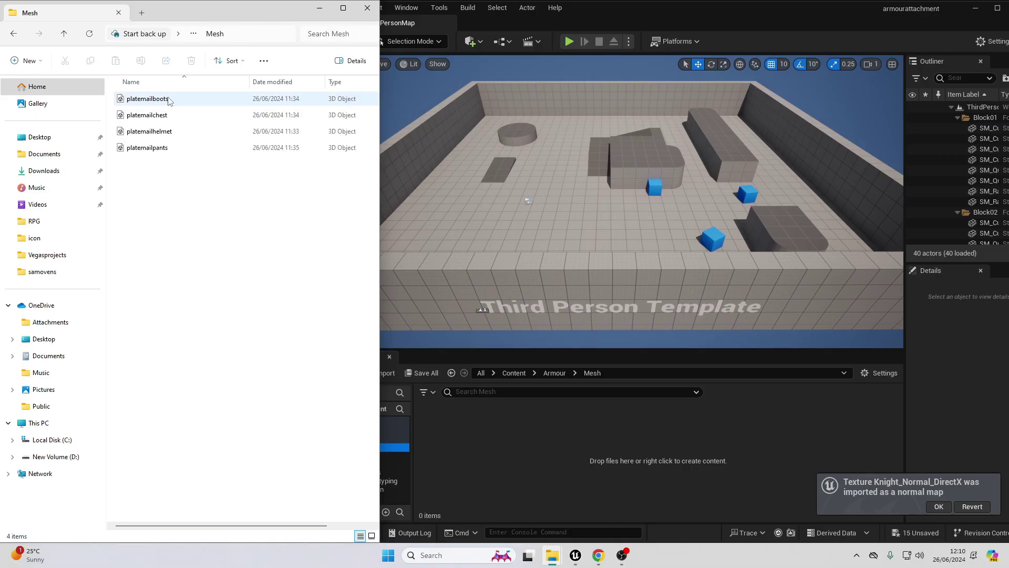
click(161, 104)
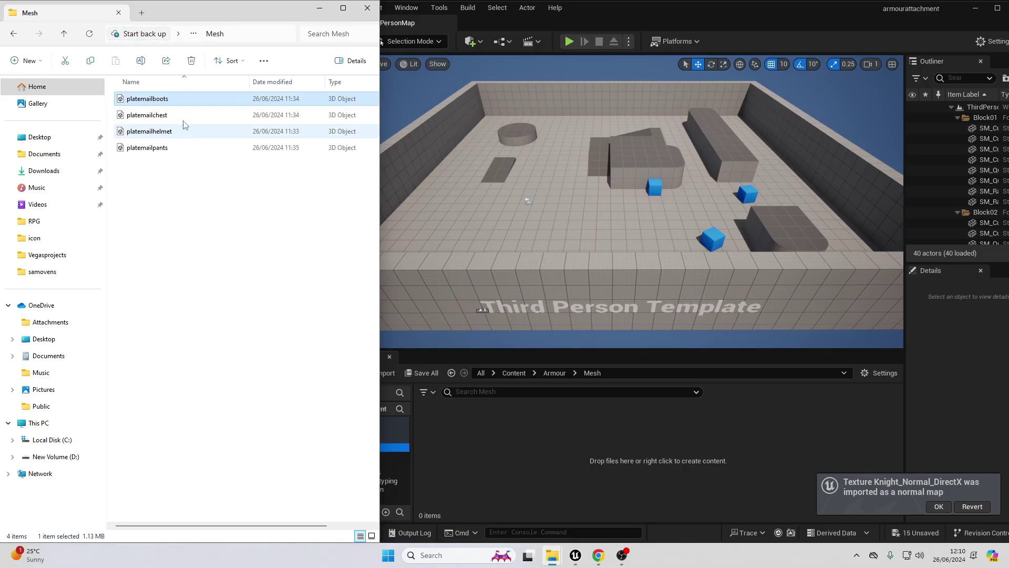
ctrl+click(176, 116)
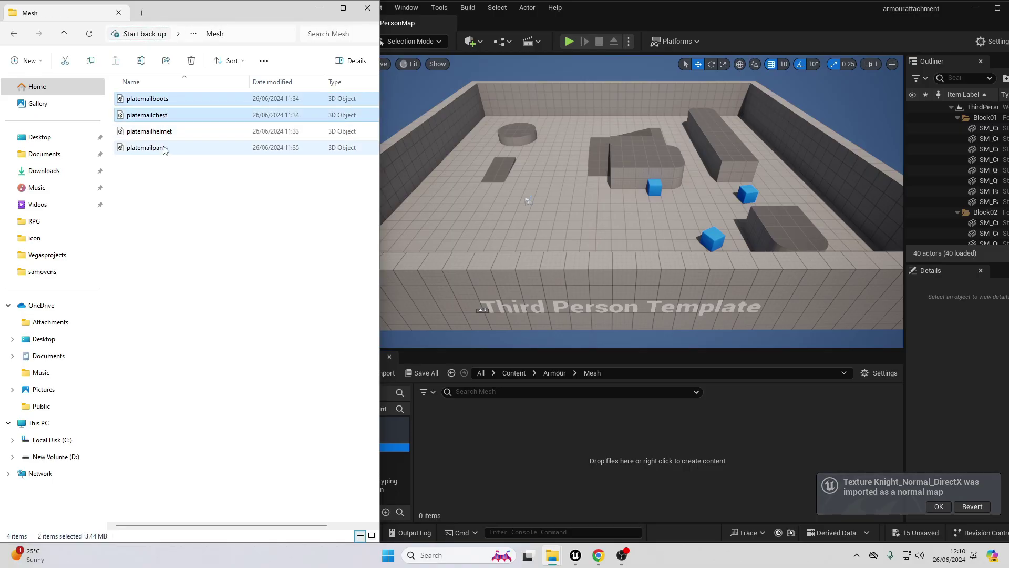
ctrl+click(173, 147)
drag(174, 147, 487, 442)
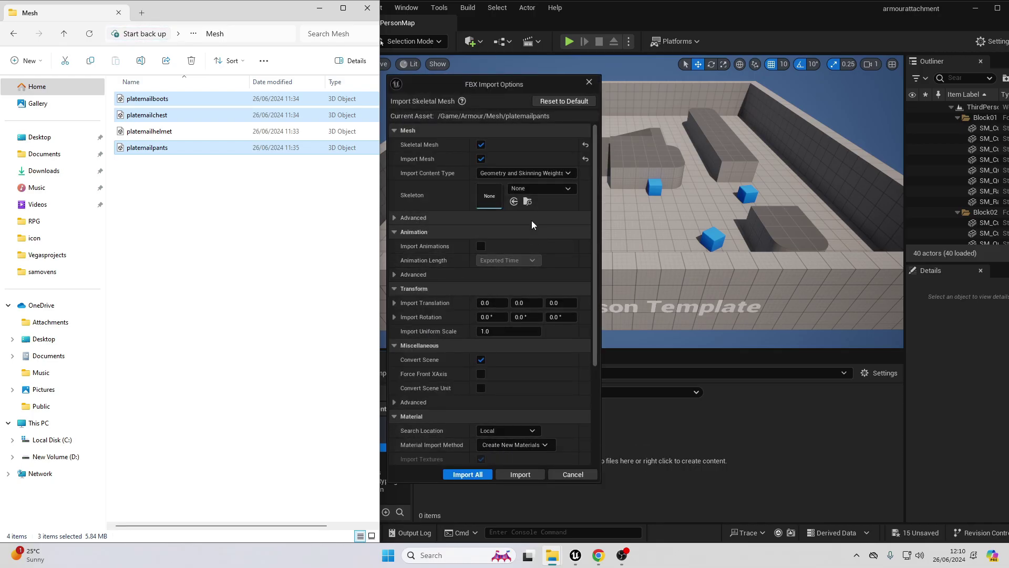
Step: Assign the SK_Mannequin skeleton in the FBX import options and import all three armour pieces as skeletal meshes
click(534, 188)
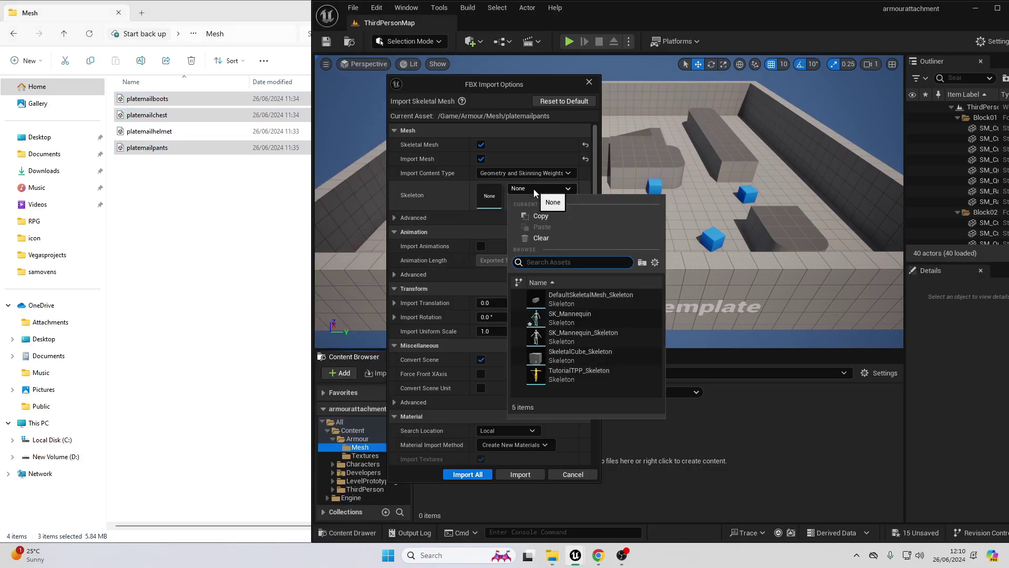
click(579, 321)
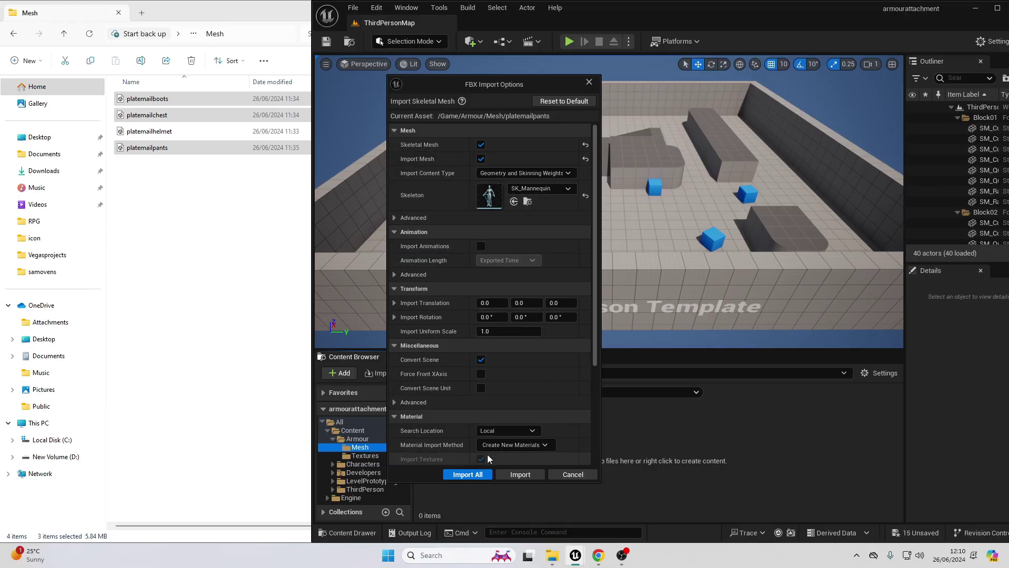
click(466, 474)
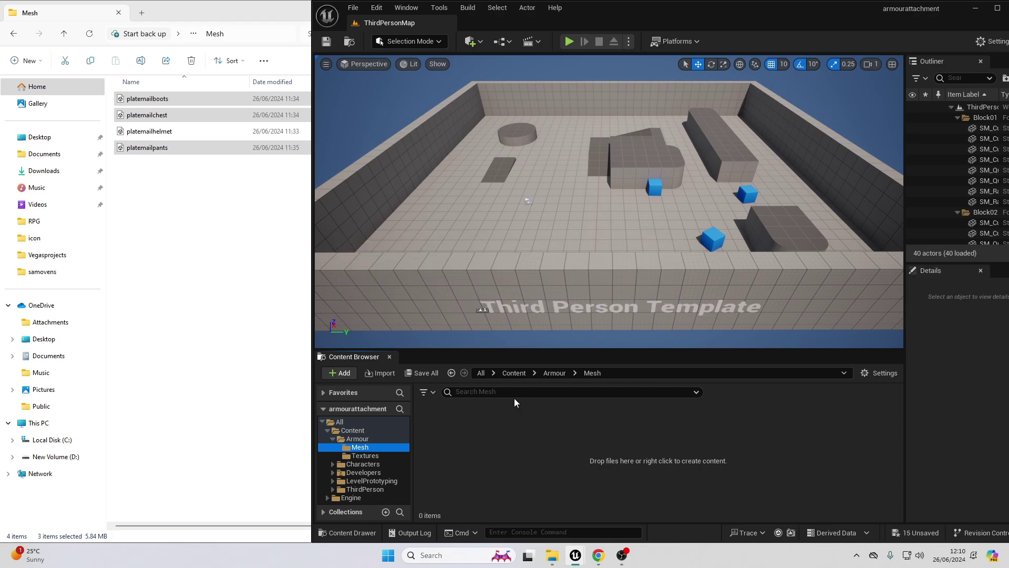
click(714, 122)
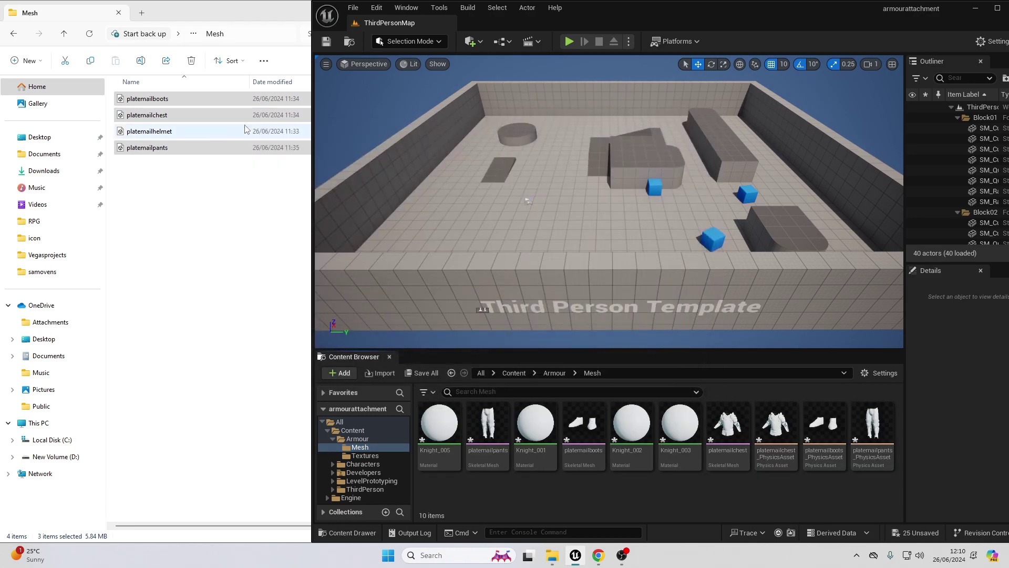
Step: Import platemailhelmet into the Mesh folder as a static mesh and restore the full-size editor window
click(145, 136)
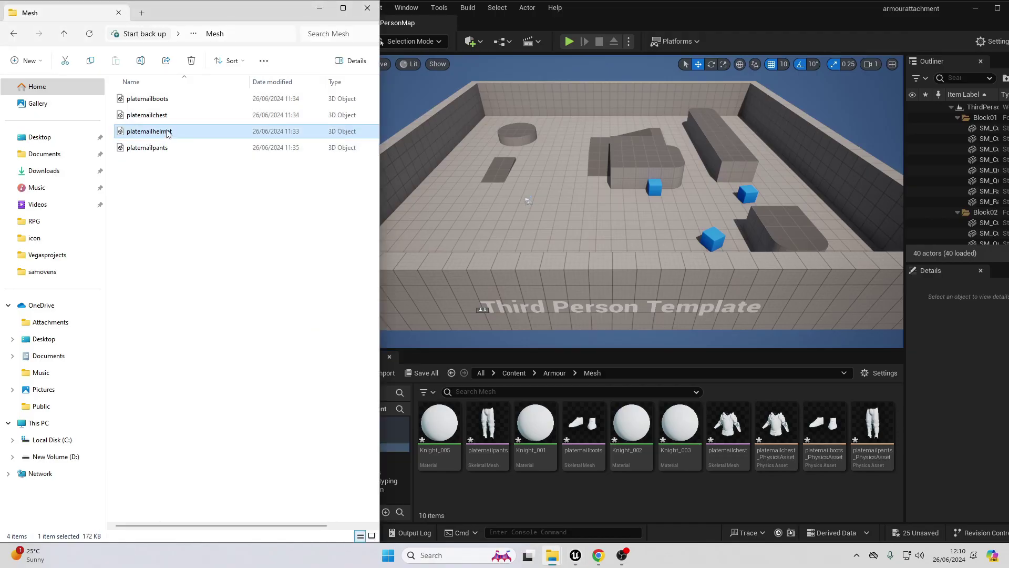
drag(519, 465, 525, 481)
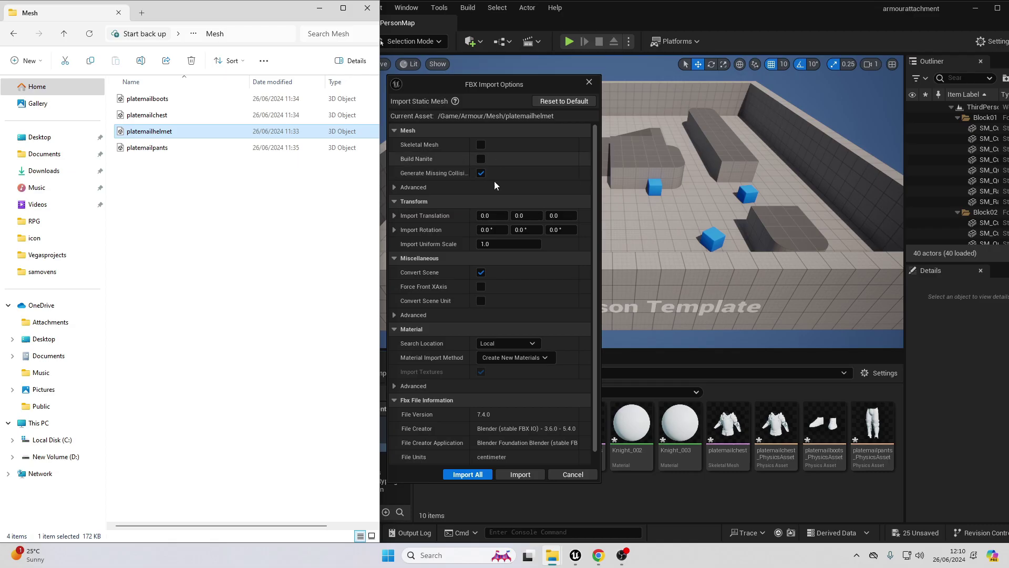
click(519, 474)
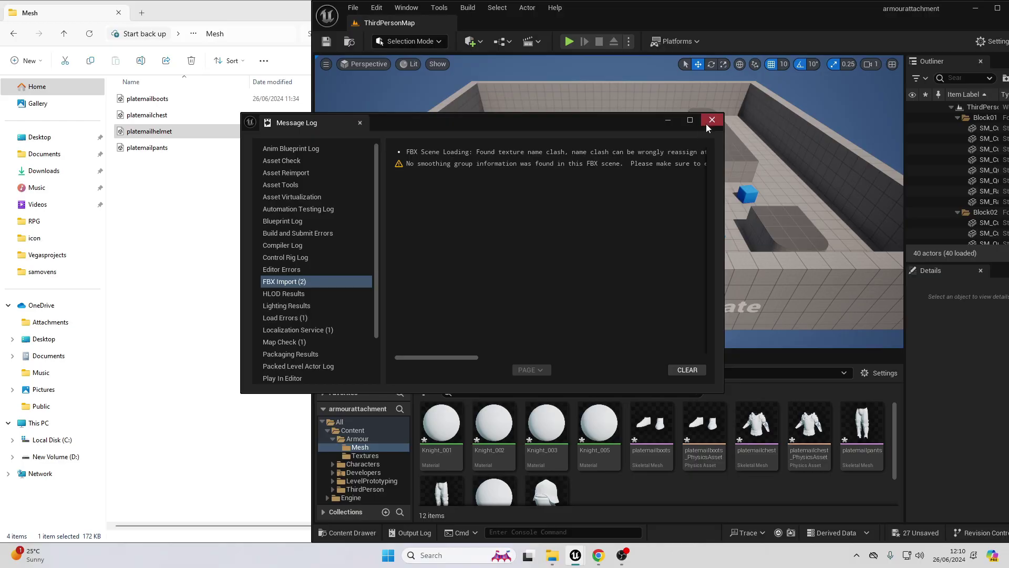
click(712, 120)
click(997, 9)
Step: Create a material from the Knight_Base_Color texture in the Textures folder and open it for editing
click(66, 455)
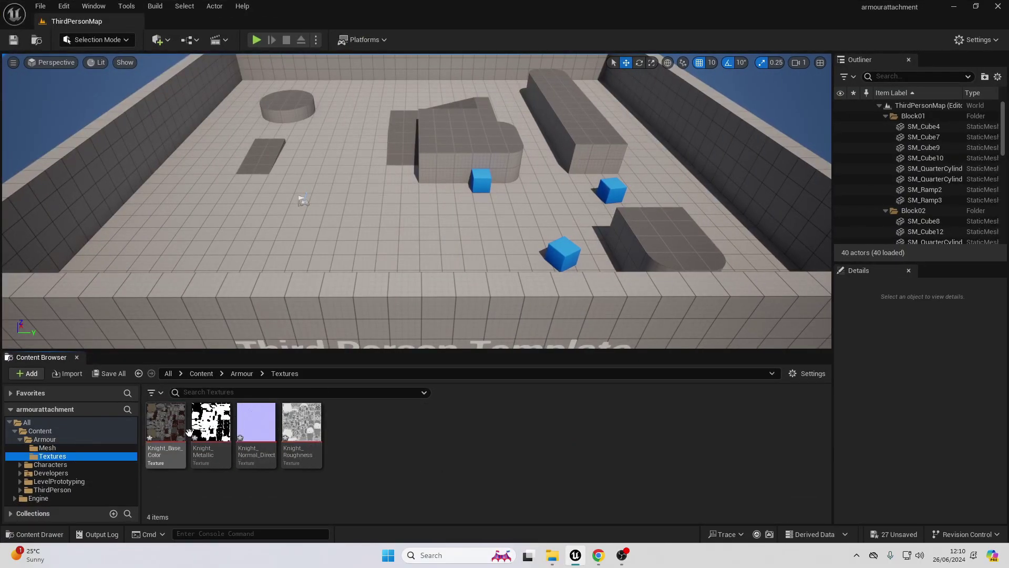
mouse_move(180, 425)
right_click(175, 426)
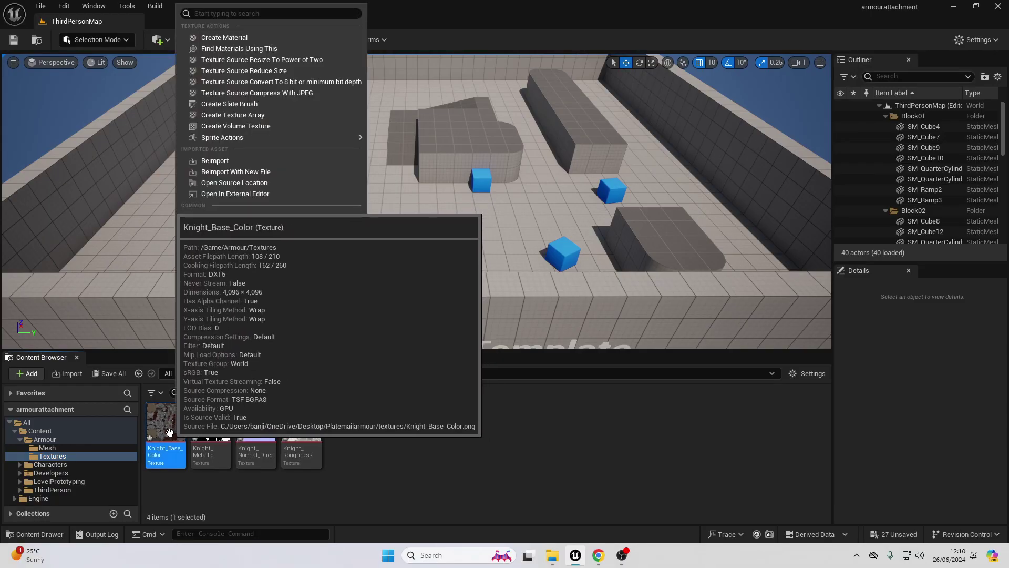
click(251, 40)
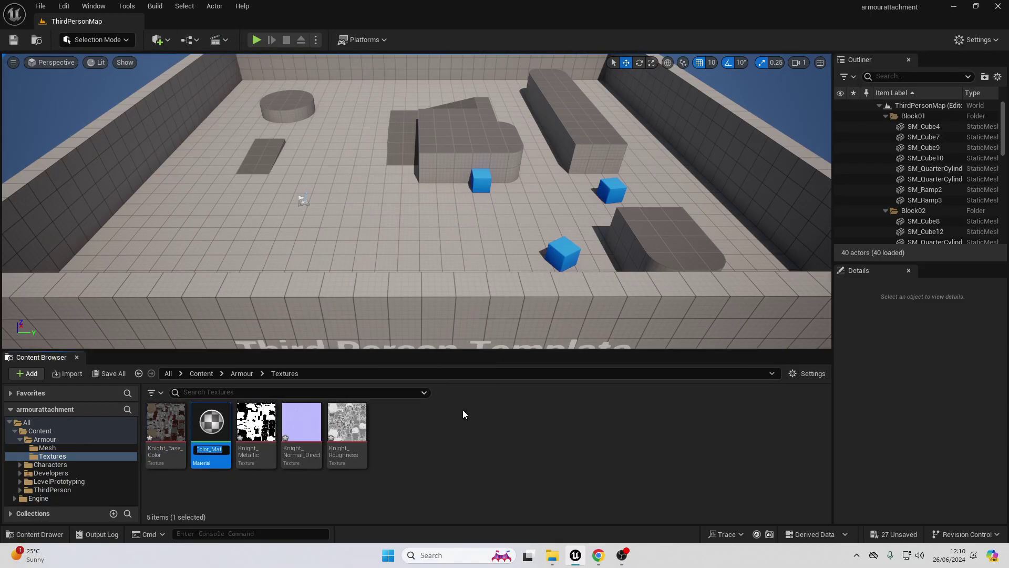
double_click(217, 435)
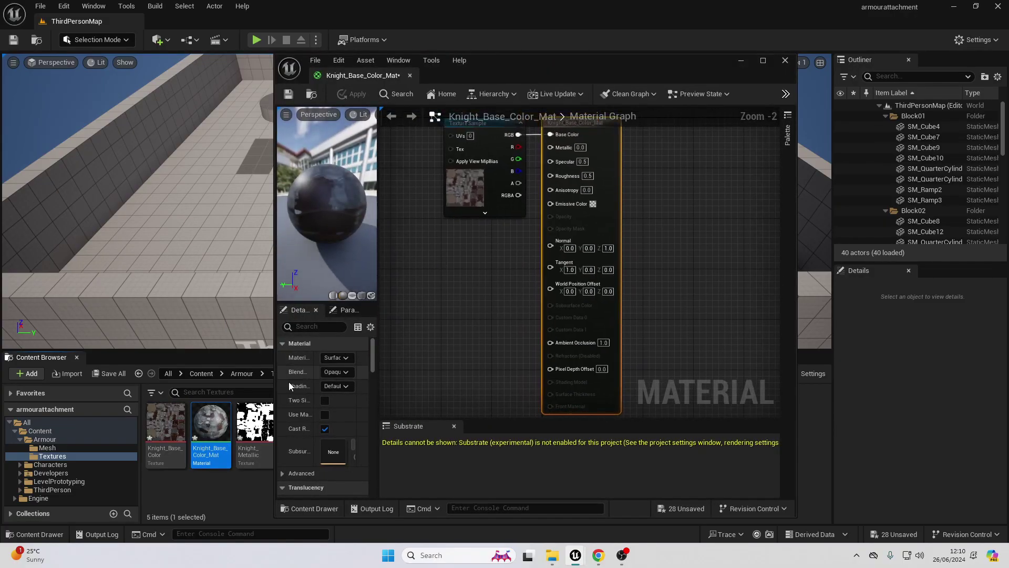
Step: Add the Knight Metallic, Normal_DirectX and Roughness textures to the material graph as texture samples
drag(255, 423, 425, 257)
drag(578, 61, 681, 77)
drag(293, 433, 518, 213)
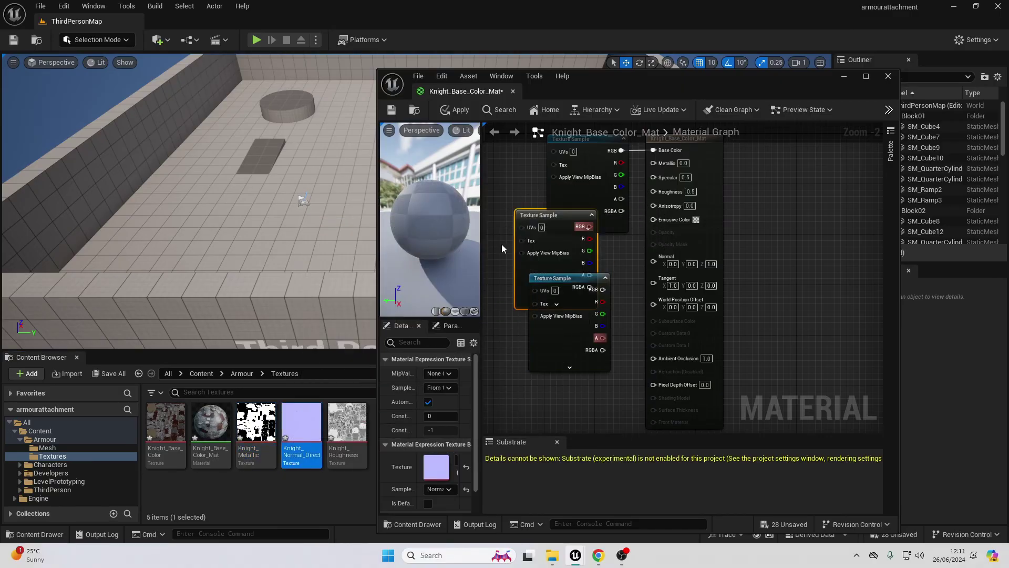
drag(346, 423, 579, 376)
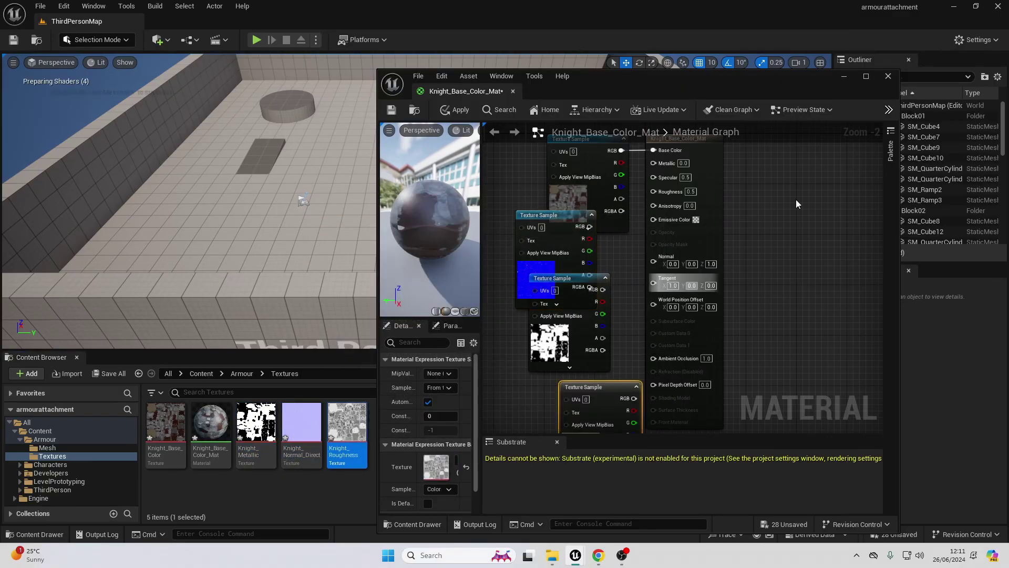
Step: Connect the RGB outputs of the normal, metallic and roughness samples to the matching material inputs and apply the changes
click(866, 76)
scroll(616, 272, up, 2)
drag(543, 218, 380, 218)
drag(464, 236, 710, 272)
drag(598, 309, 730, 156)
right_drag(610, 295, 651, 168)
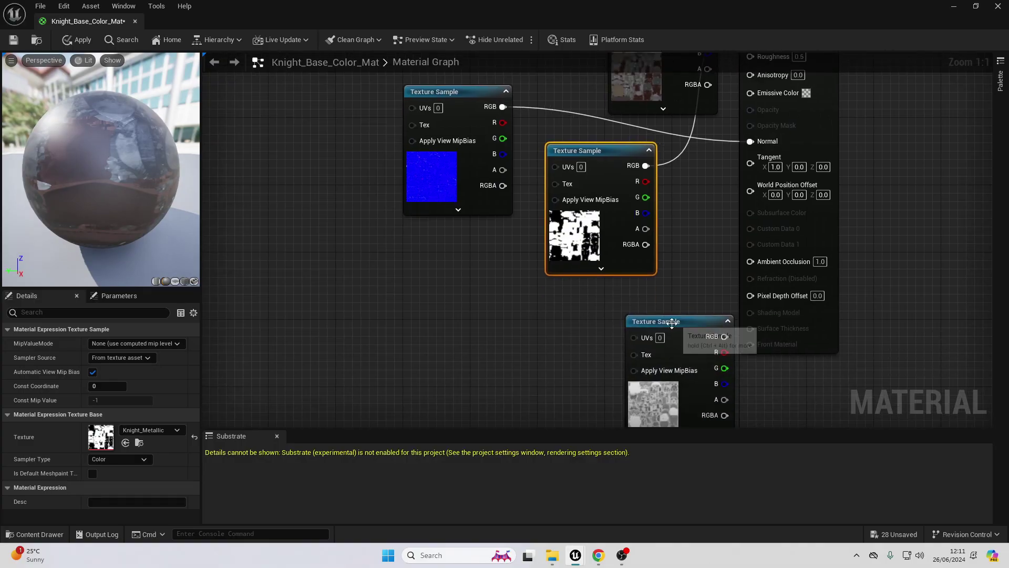
drag(668, 326, 510, 322)
drag(570, 333, 774, 203)
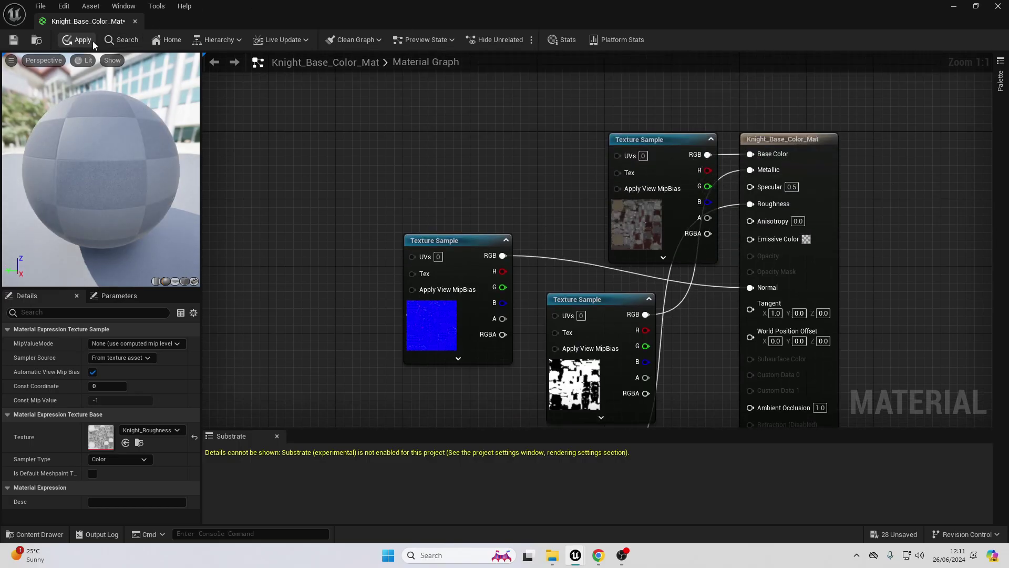
click(78, 40)
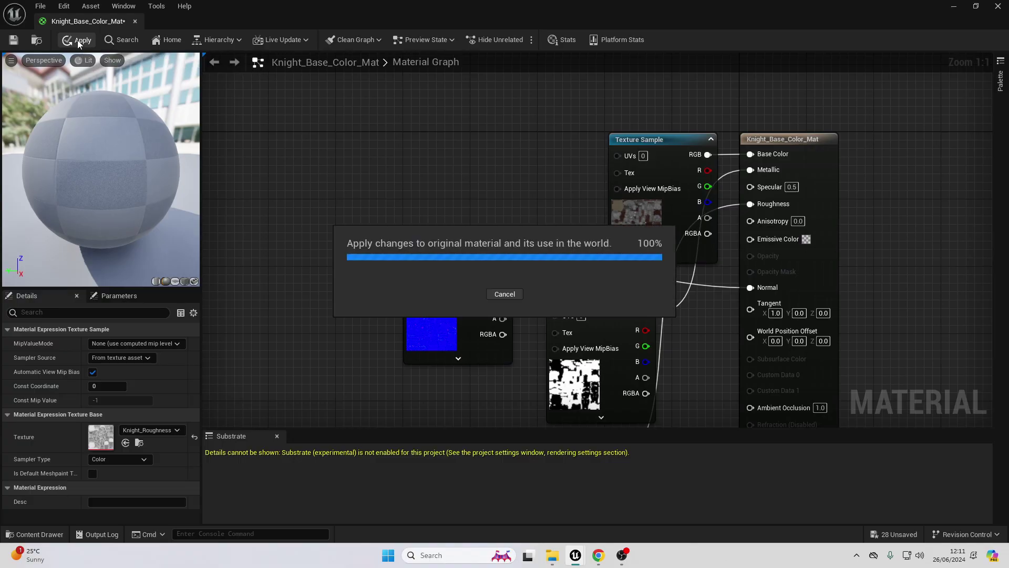
click(952, 7)
Step: Assign Knight_Base_Color_Mat to the material slot of the platemailboots skeletal mesh in the Armour Mesh folder
click(47, 448)
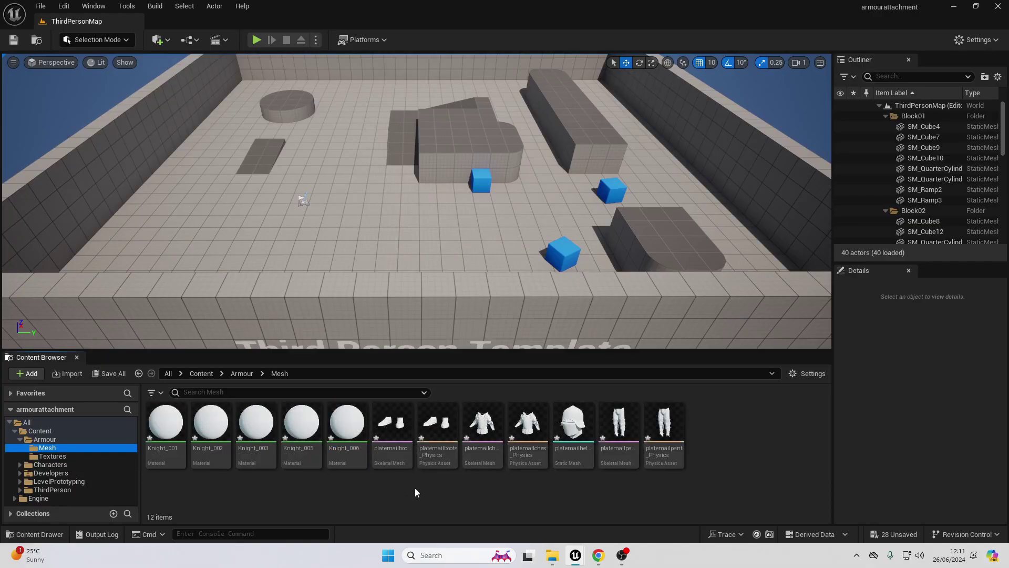
double_click(398, 431)
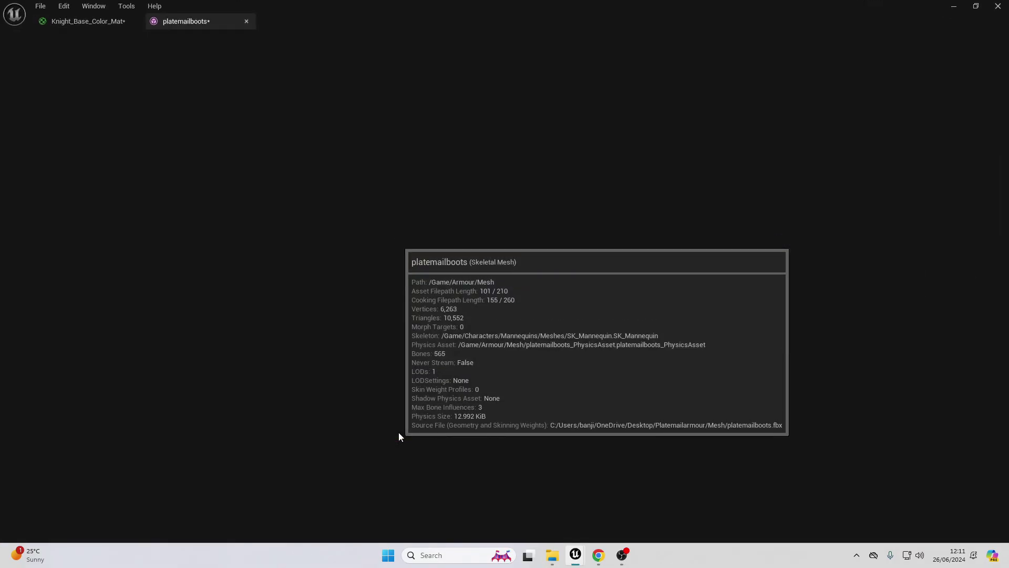
click(923, 361)
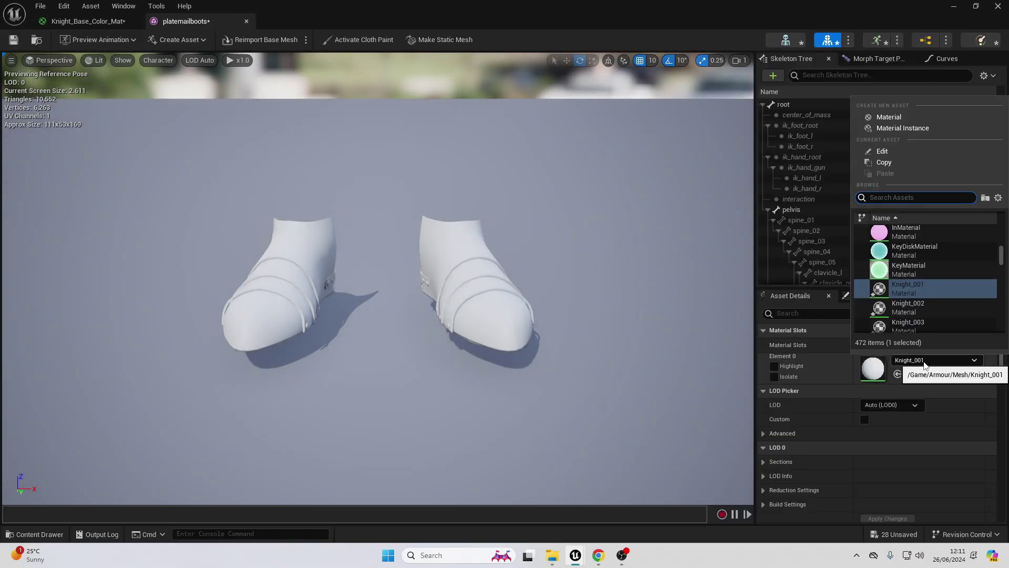
text(knig)
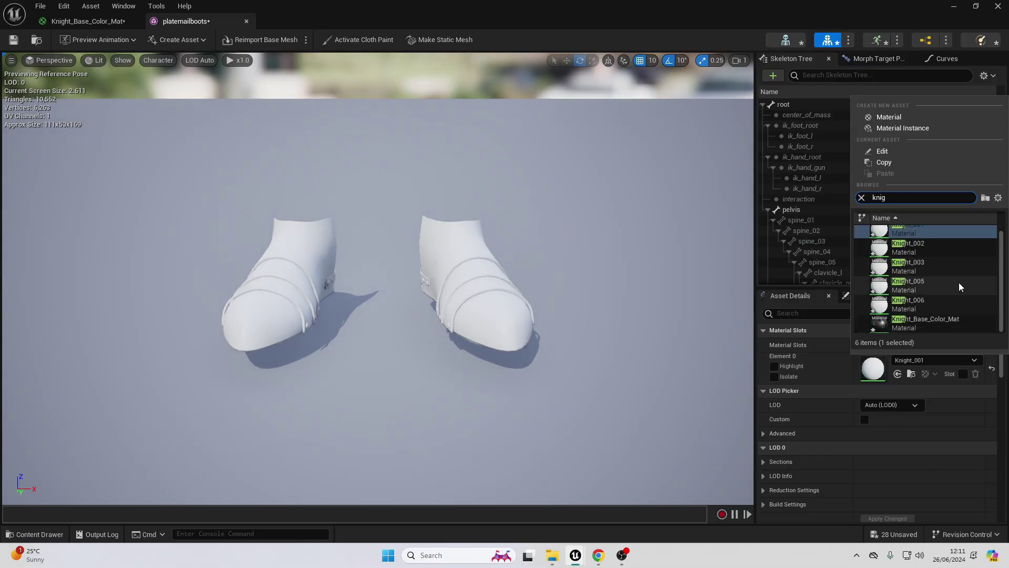
click(922, 320)
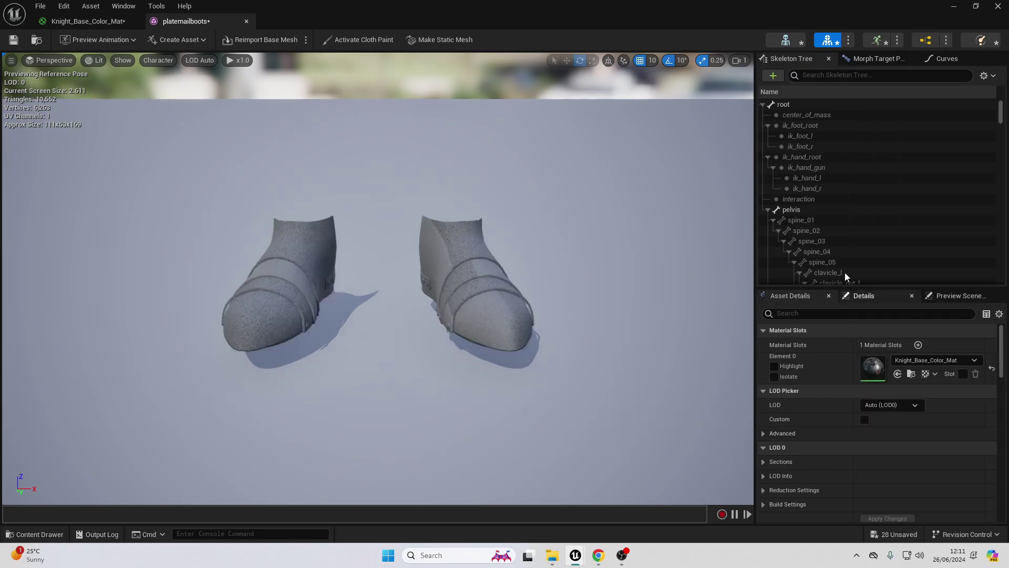
click(955, 7)
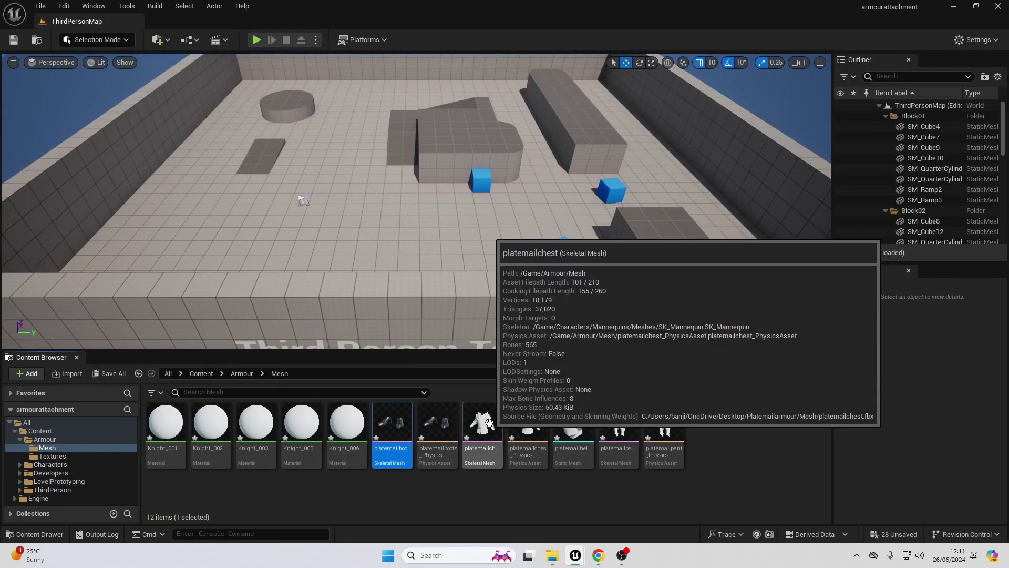
click(742, 496)
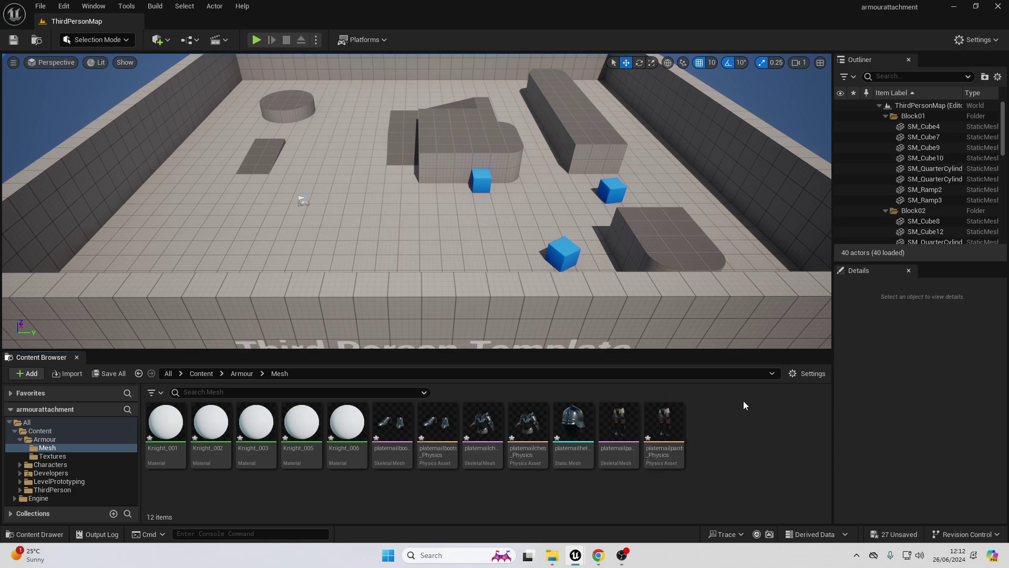
click(574, 423)
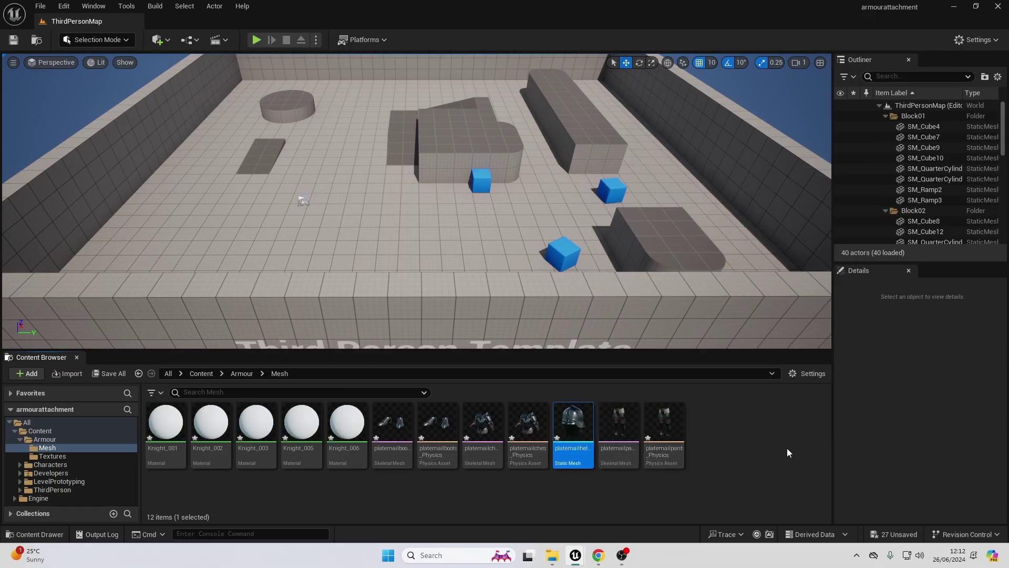
click(728, 452)
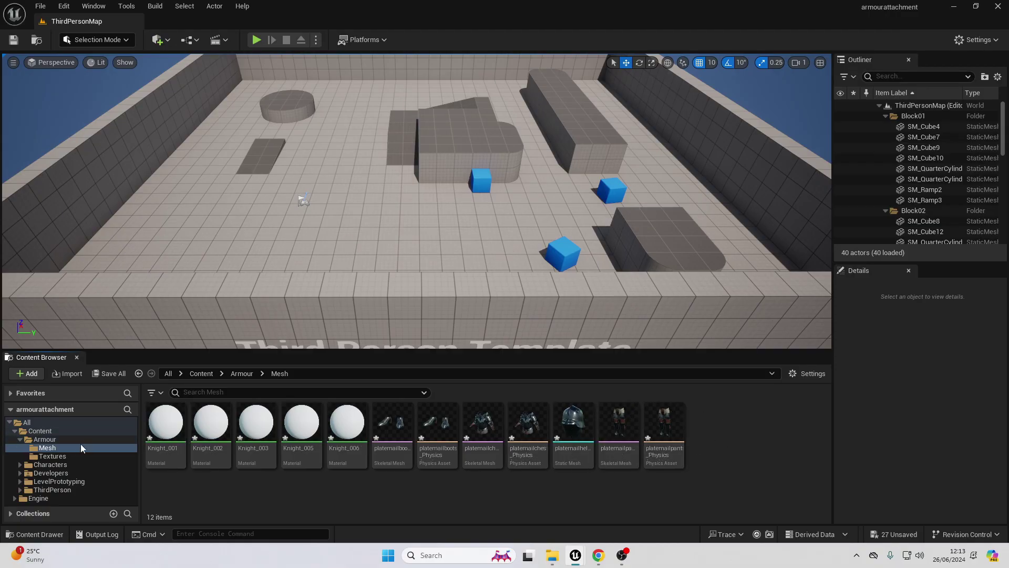
Step: Open the SK_Mannequin skeleton from the Characters, Mannequins, Meshes folder
click(62, 467)
double_click(210, 421)
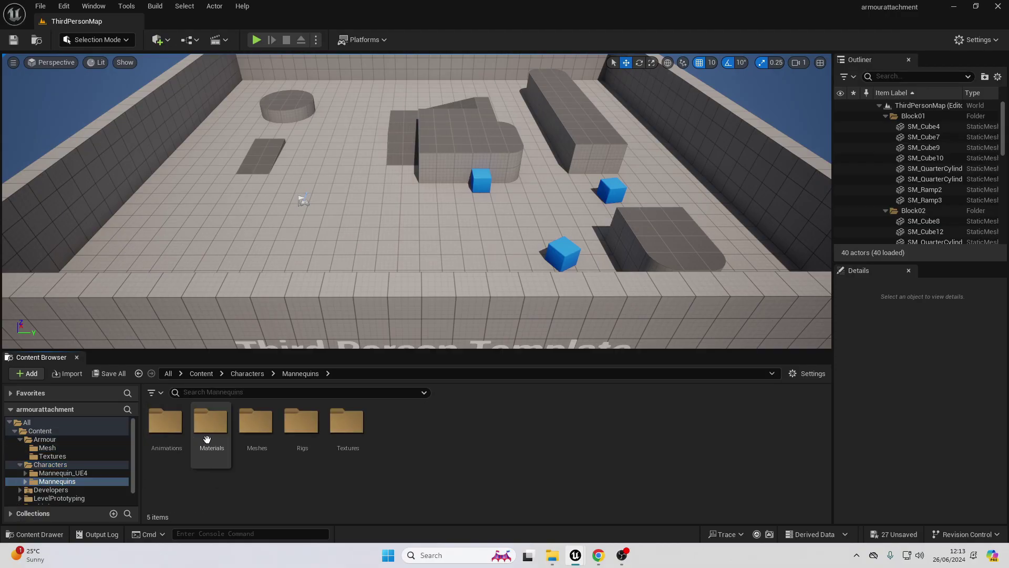
double_click(257, 420)
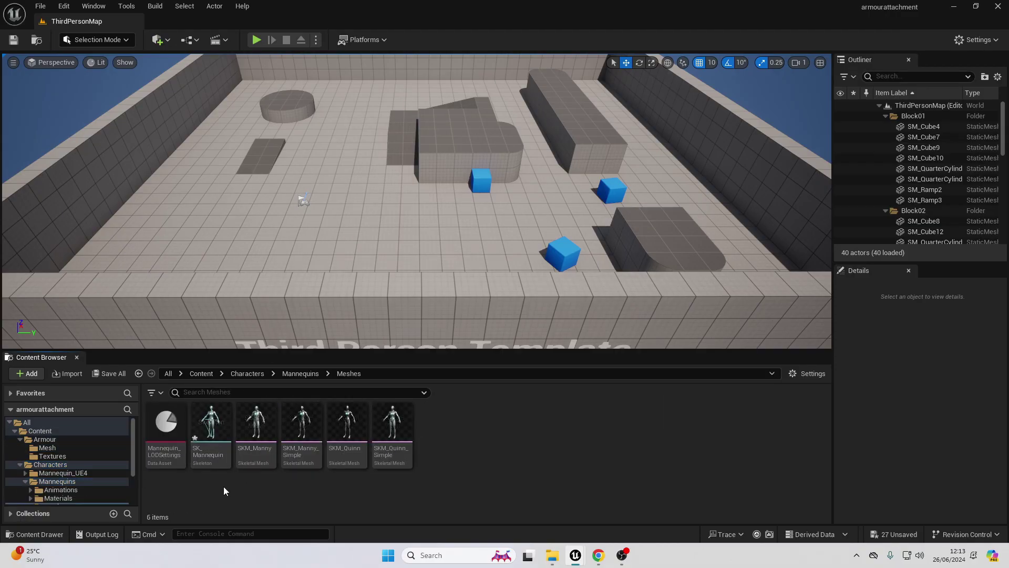
double_click(211, 428)
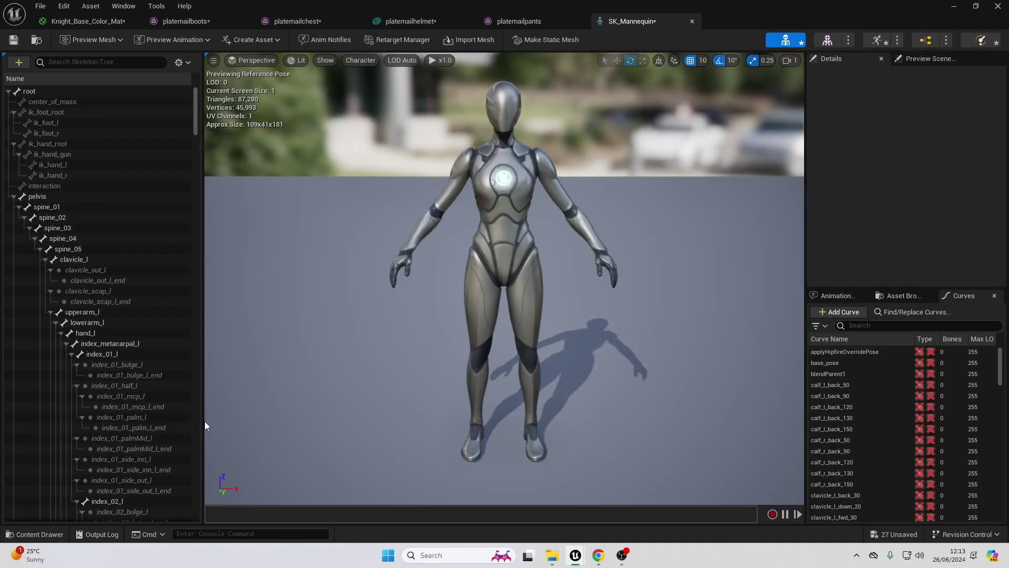
Step: Set the skeleton's preview mesh to SKM_Manny
click(106, 44)
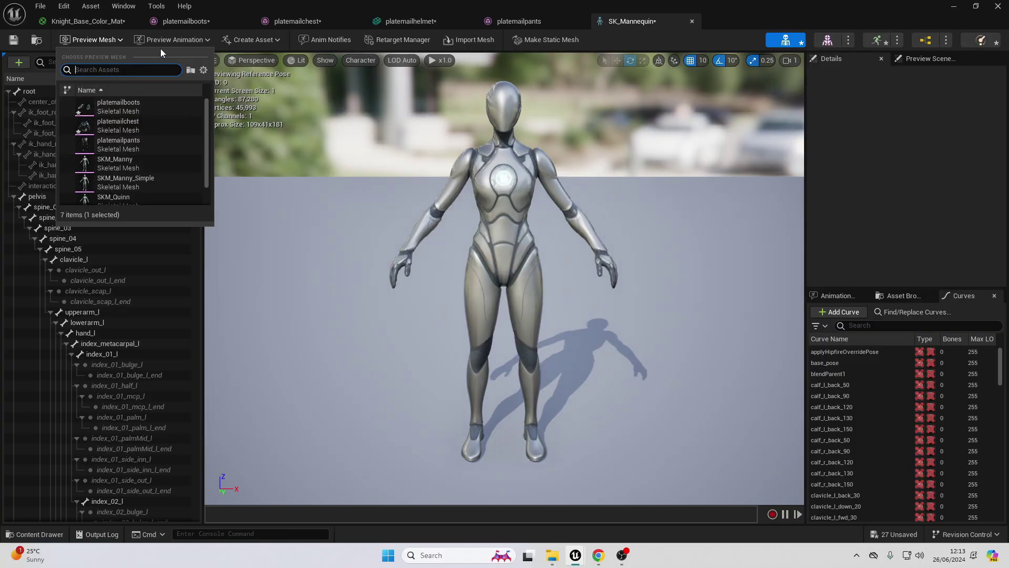
click(109, 43)
click(110, 43)
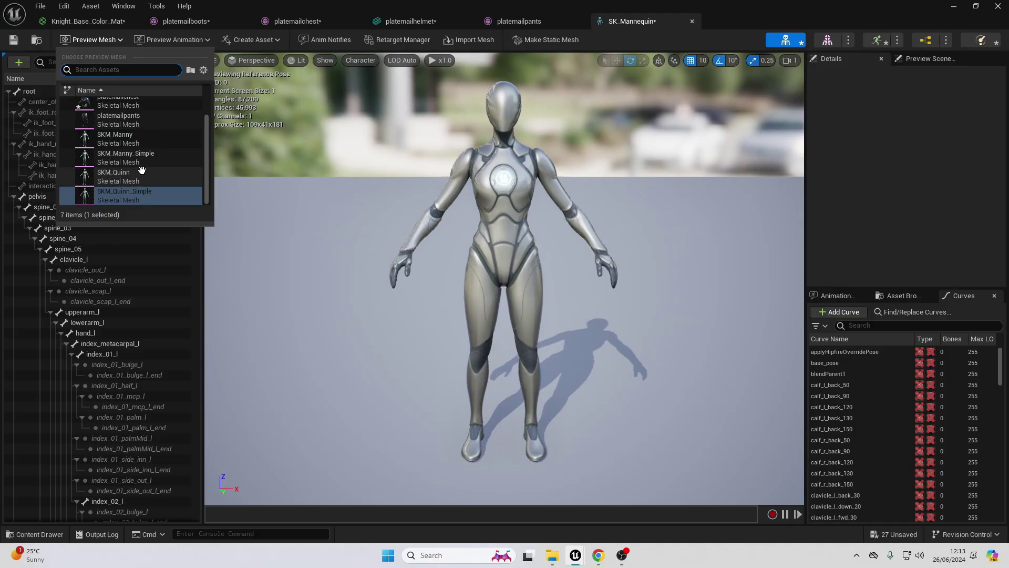
click(120, 138)
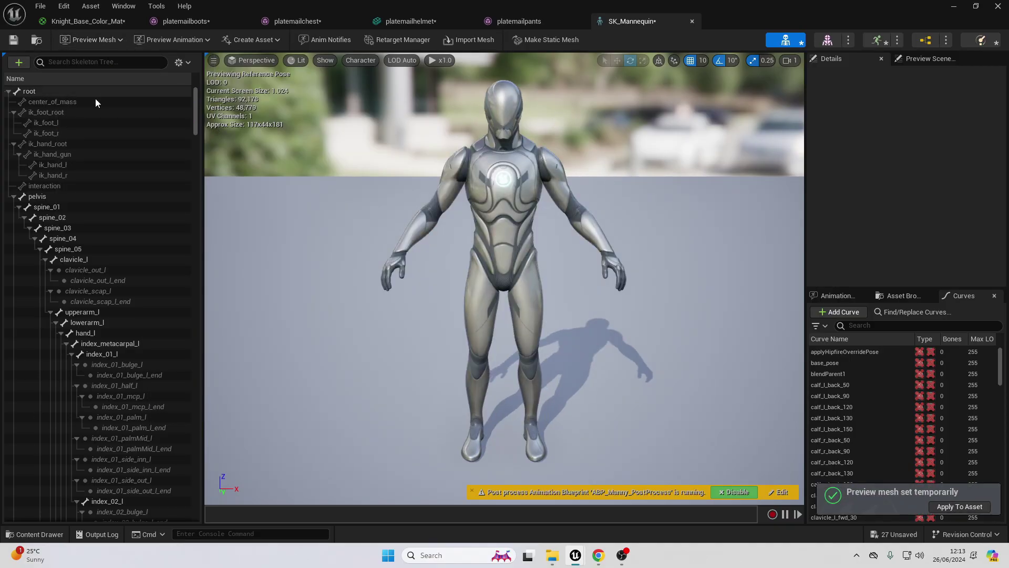
Step: Find the head bone in the skeleton tree and add a socket named helmetsocket to it
scroll(103, 209, down, 10)
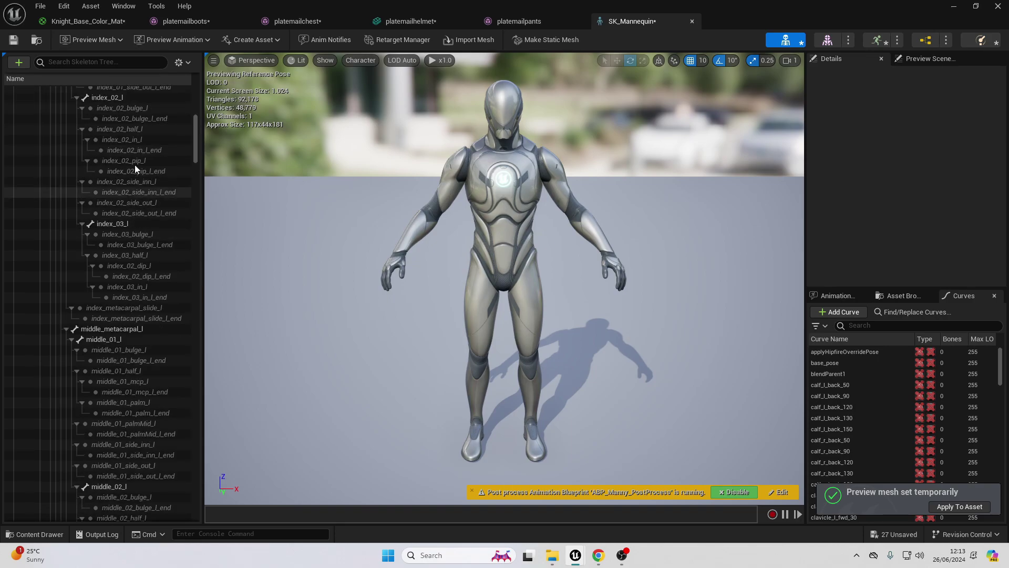
scroll(108, 220, down, 1)
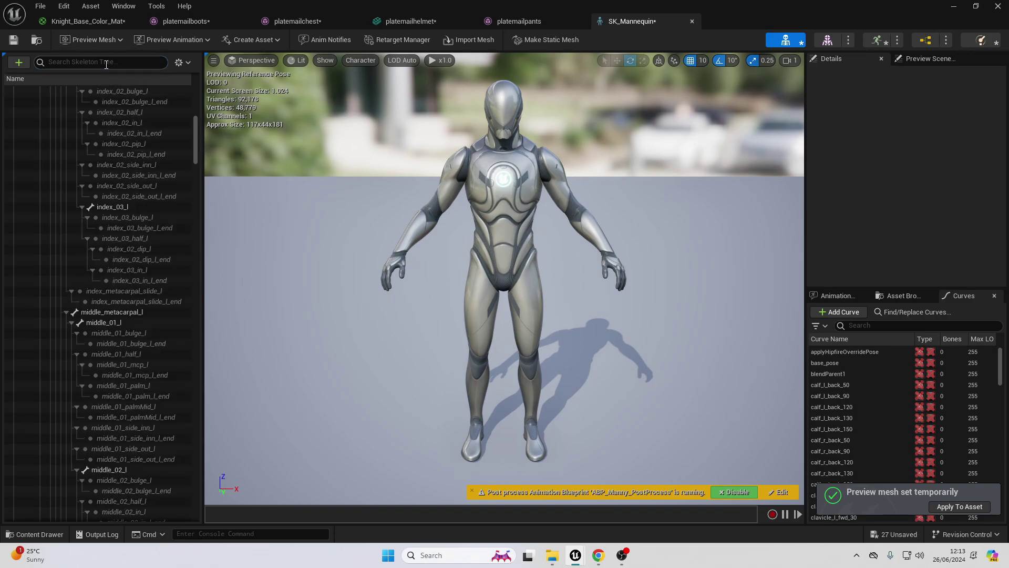
text(head)
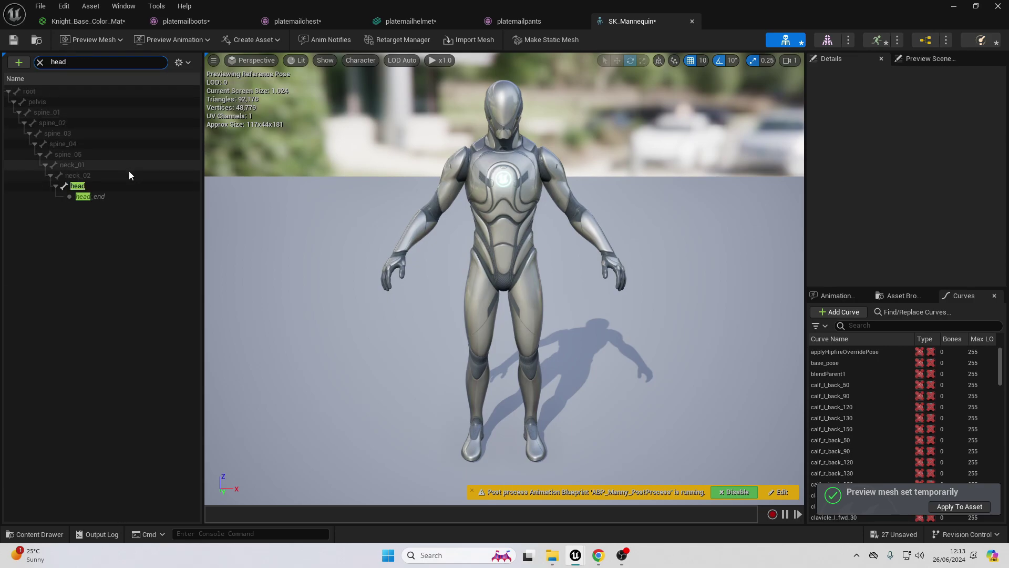
click(80, 186)
right_click(83, 186)
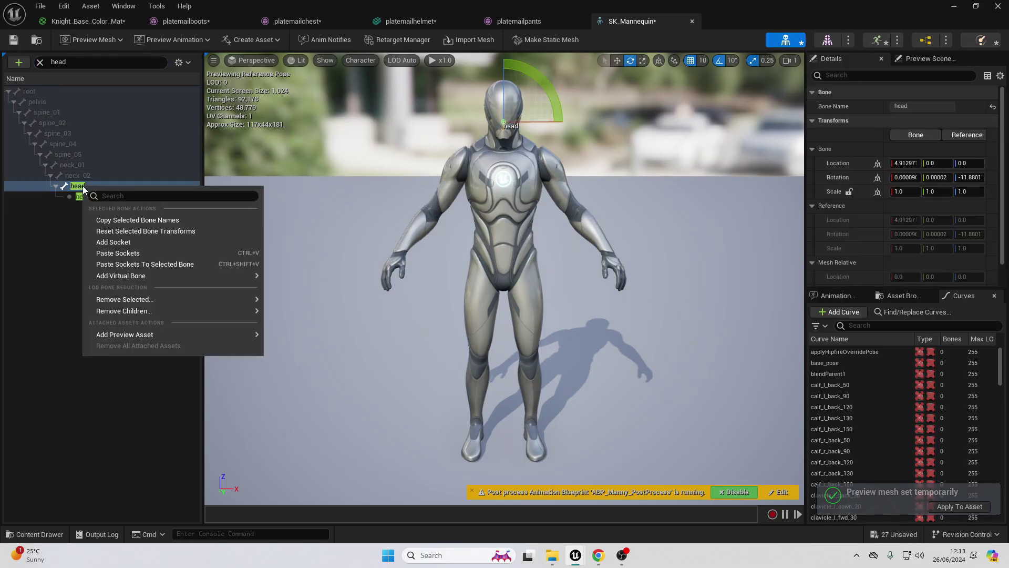
click(123, 239)
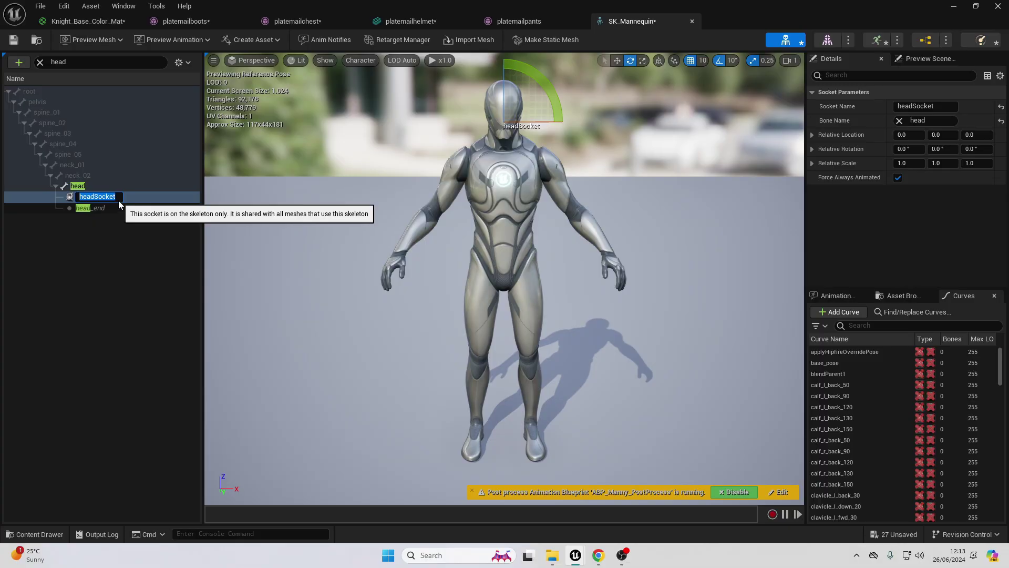
text(helmetsocket)
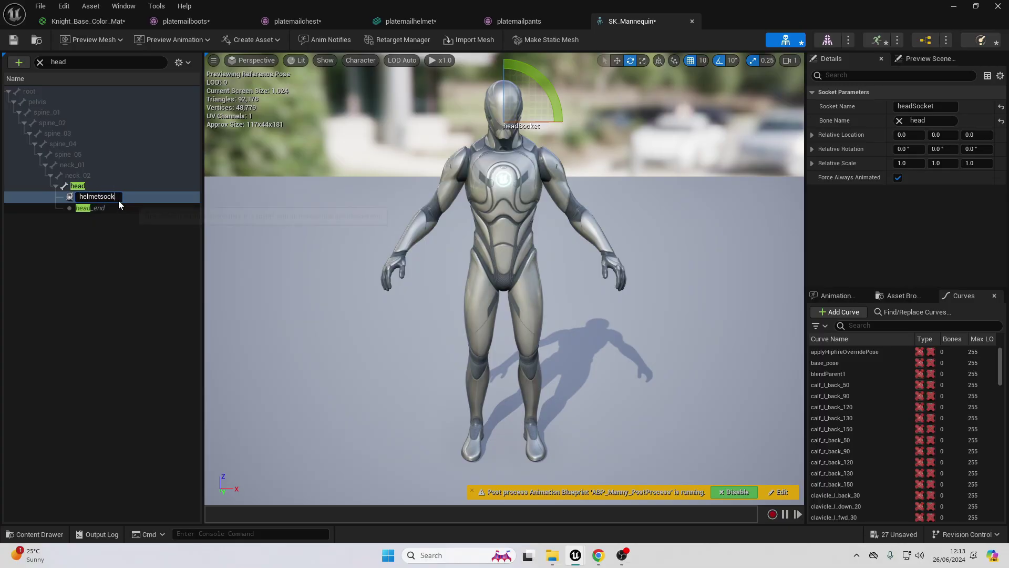
key(Return)
Step: Filter the skeleton tree for helm and add platemailhelmet as the preview asset on helmetsocket
drag(85, 62, 9, 61)
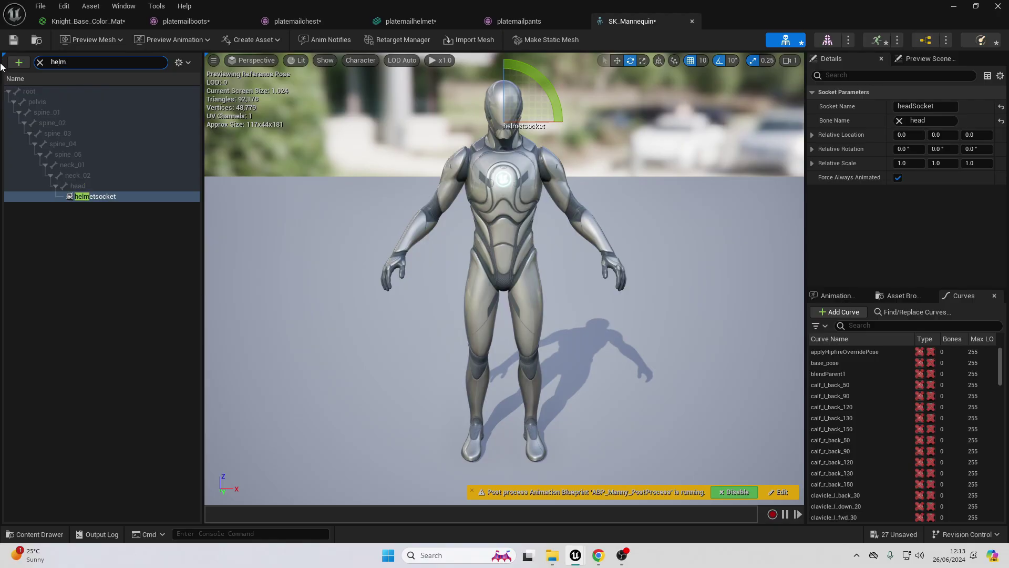
right_click(97, 203)
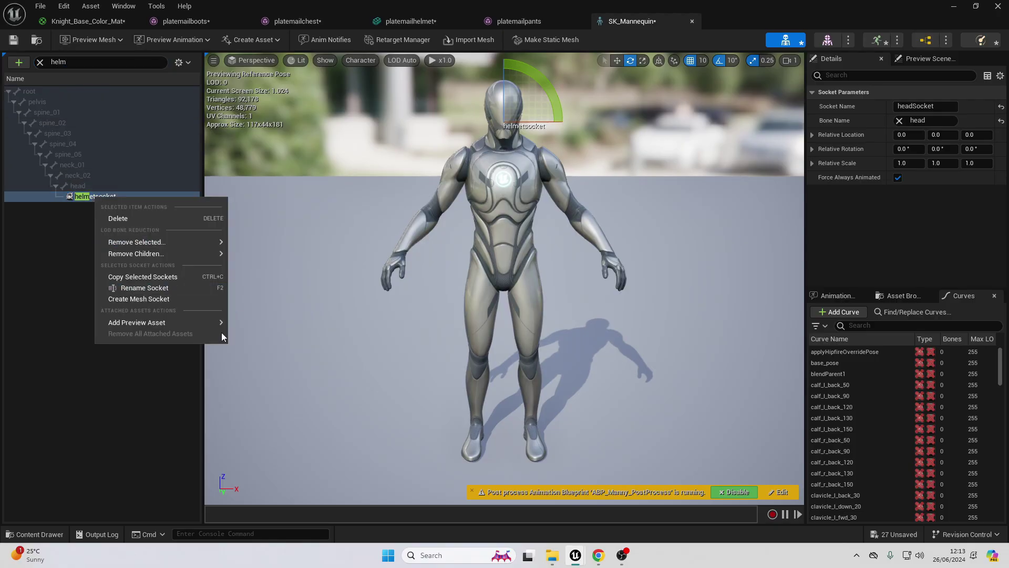
mouse_move(192, 321)
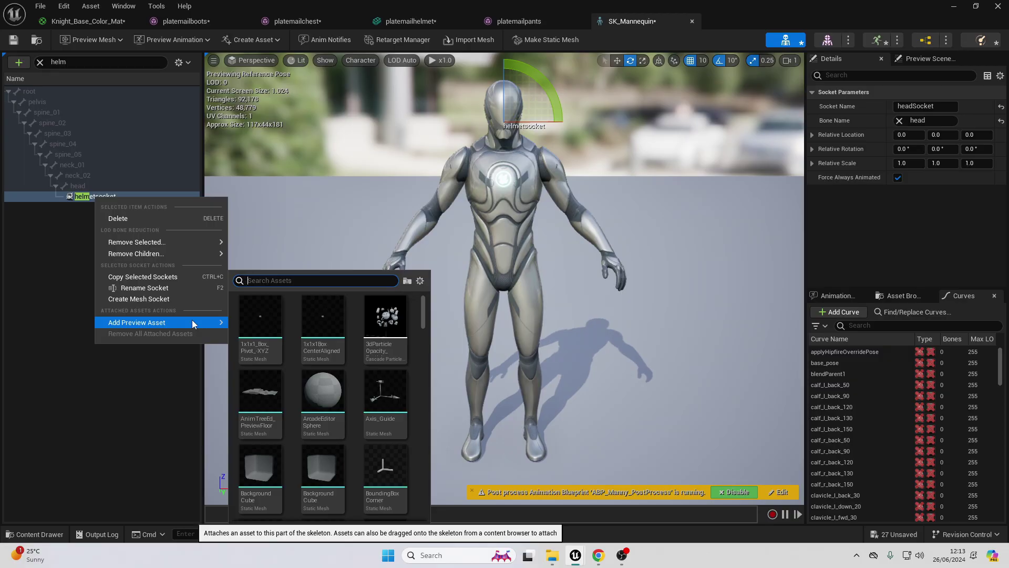
text(platema)
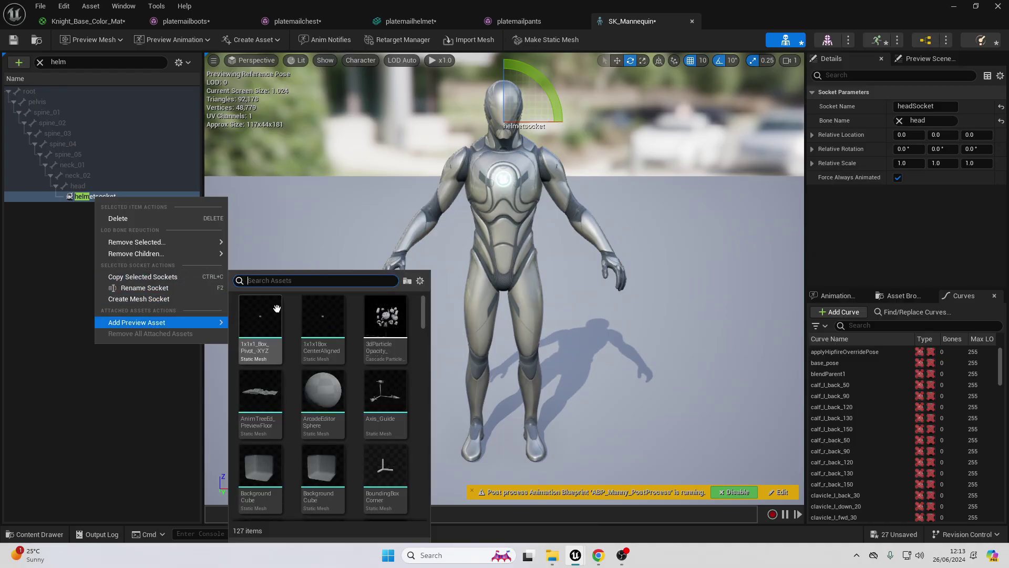
text(platemai)
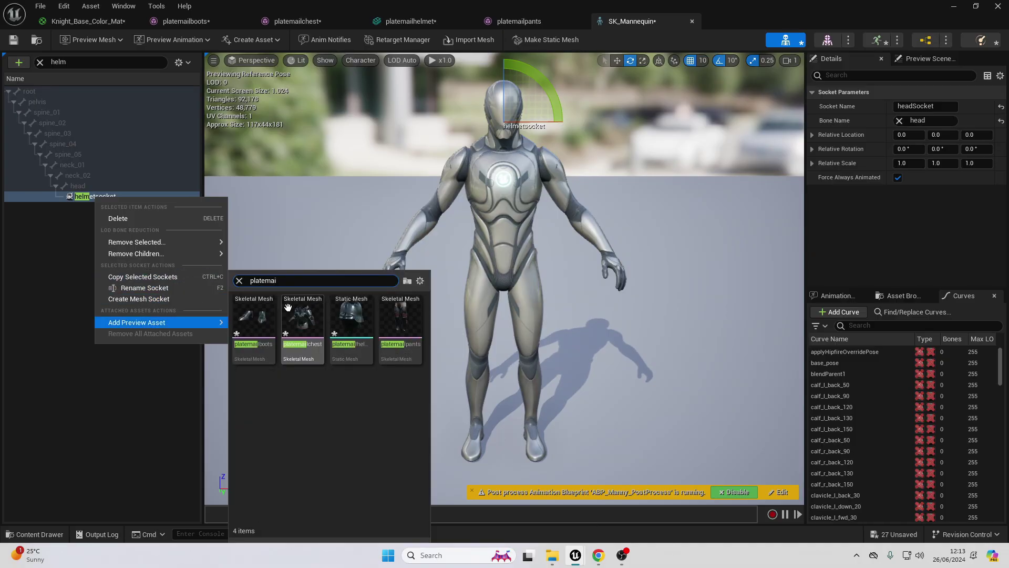
click(352, 331)
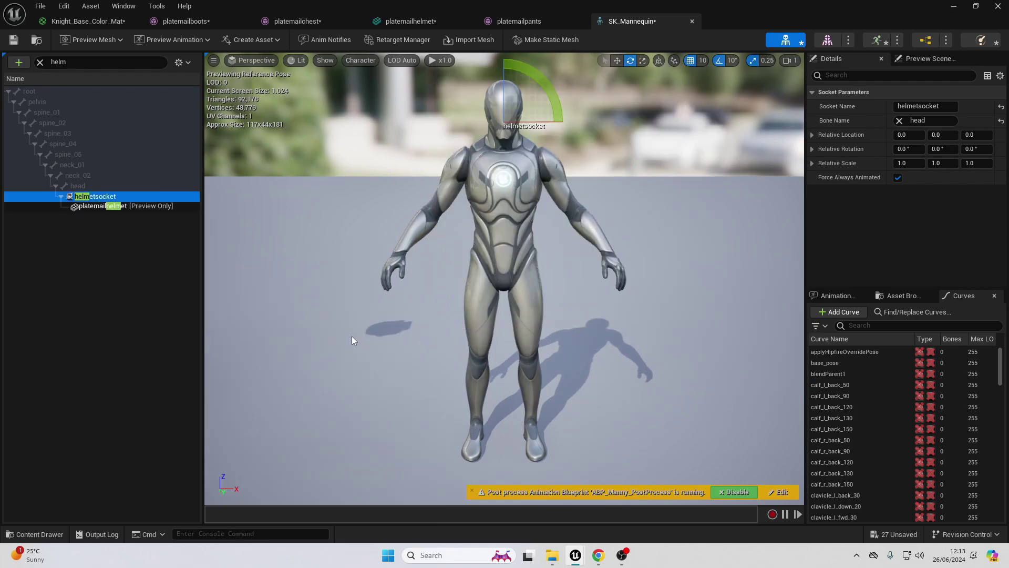
Step: Rotate helmetsocket by -90° about its Y axis so that the previewed helmet turns upright above the mannequin
scroll(473, 270, down, 5)
scroll(473, 271, up, 1)
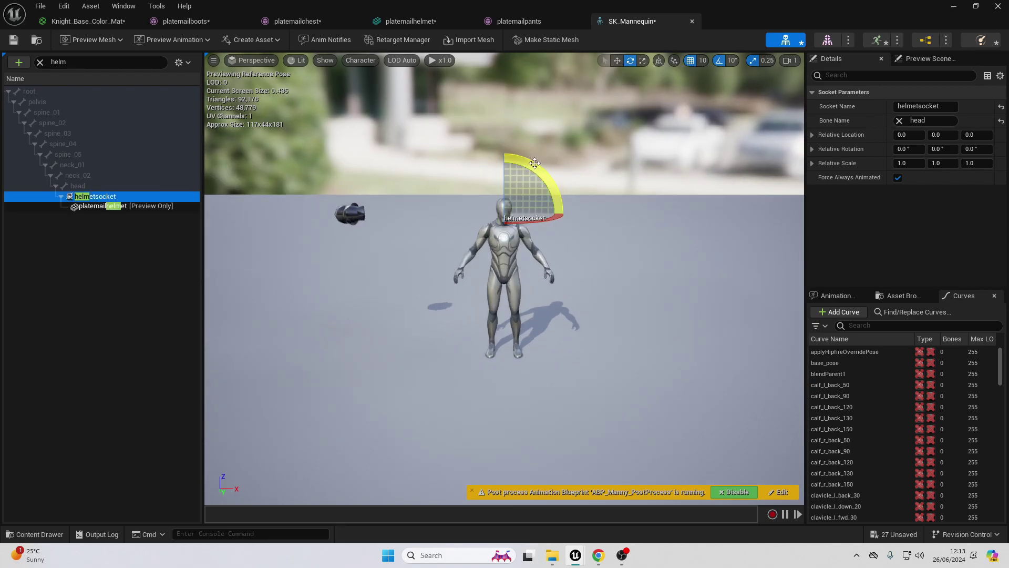
mouse_move(536, 165)
mouse_down()
mouse_move(578, 218)
mouse_move(538, 168)
mouse_up()
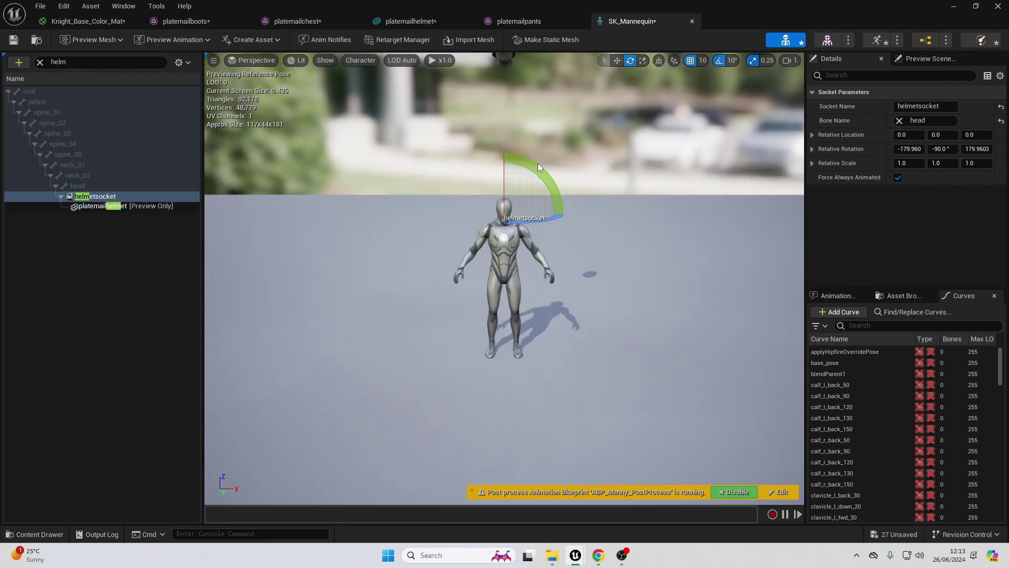
Step: Move helmetsocket down to about -161 in relative X so that the previewed helmet sits on the mannequin's head
click(617, 61)
drag(505, 172, 508, 312)
right_drag(508, 317, 498, 382)
key(d)
key(w)
key(s)
key(w)
key(s)
drag(480, 388, 478, 384)
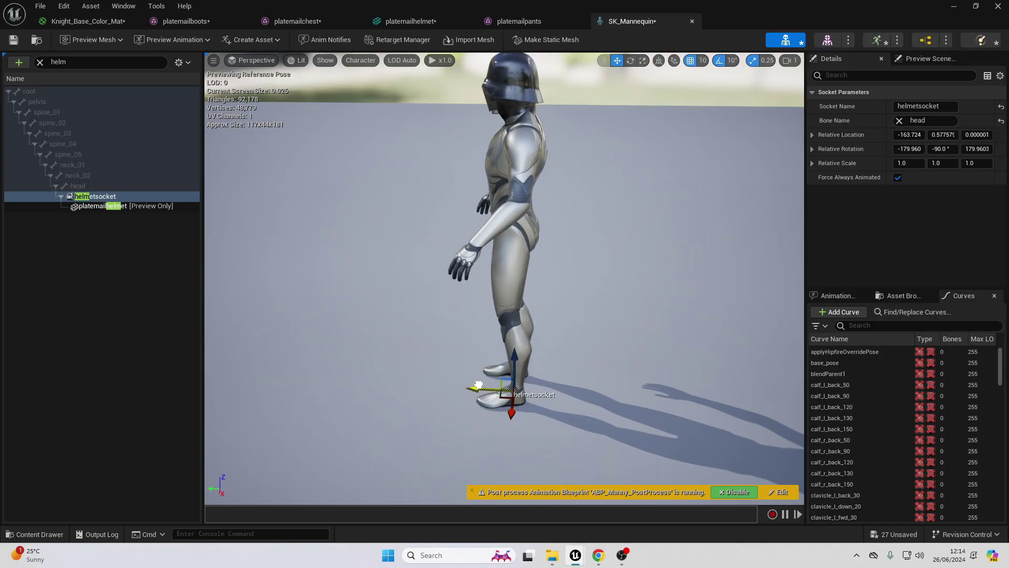
drag(517, 367, 517, 364)
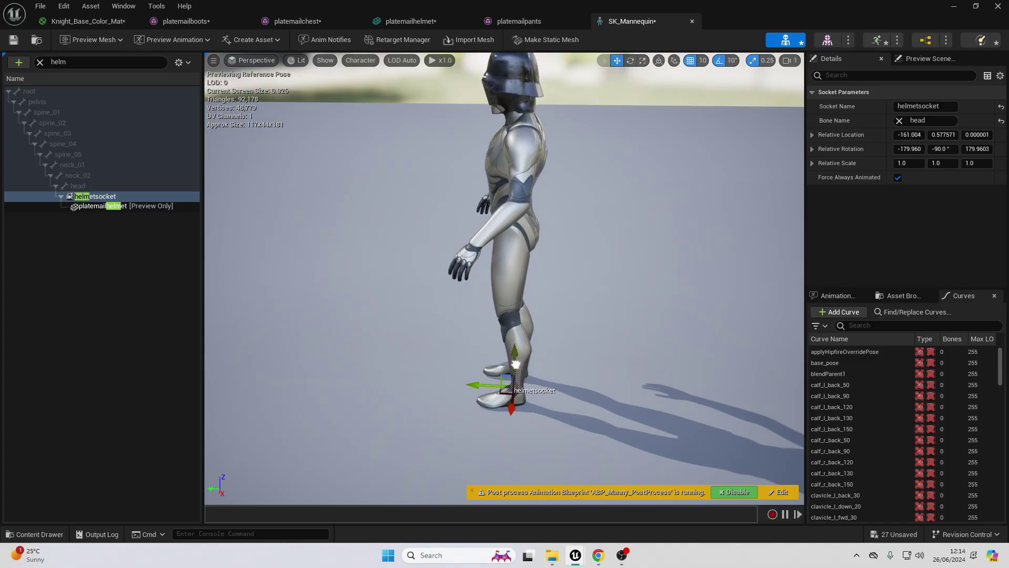
right_drag(517, 364, 631, 363)
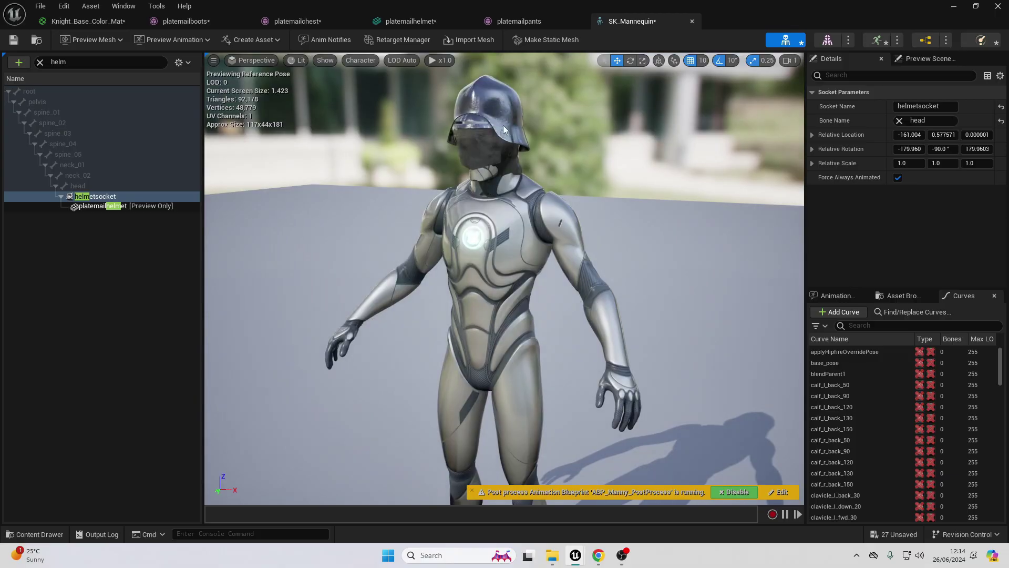
Step: Switch to the level and place the platemailhelmet static mesh from the Armour Mesh folder on the open floor
click(963, 5)
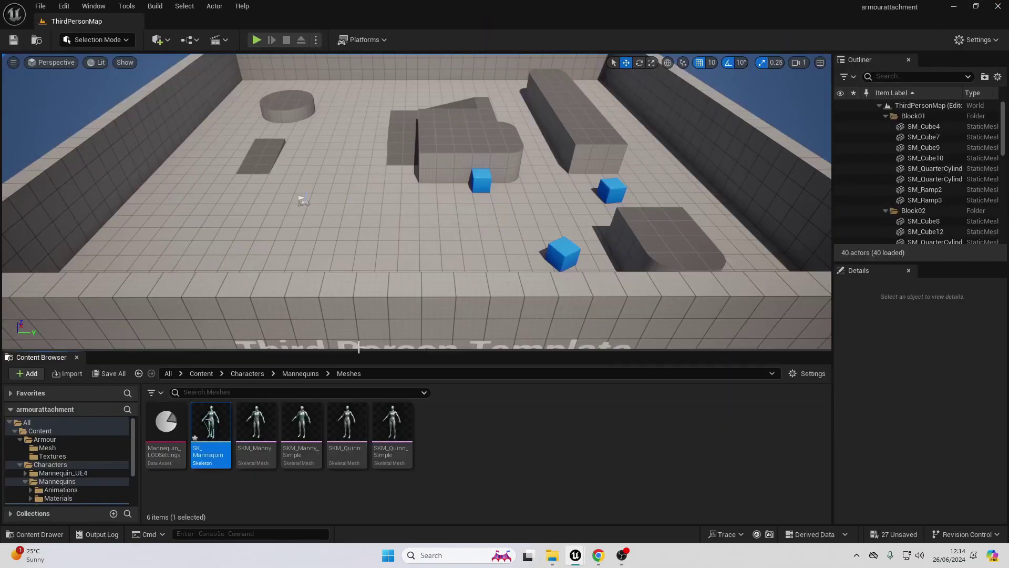
click(83, 451)
drag(573, 426, 356, 204)
mouse_move(345, 140)
right_down()
mouse_move(336, 148)
mouse_move(331, 132)
mouse_move(336, 168)
mouse_move(346, 141)
right_up()
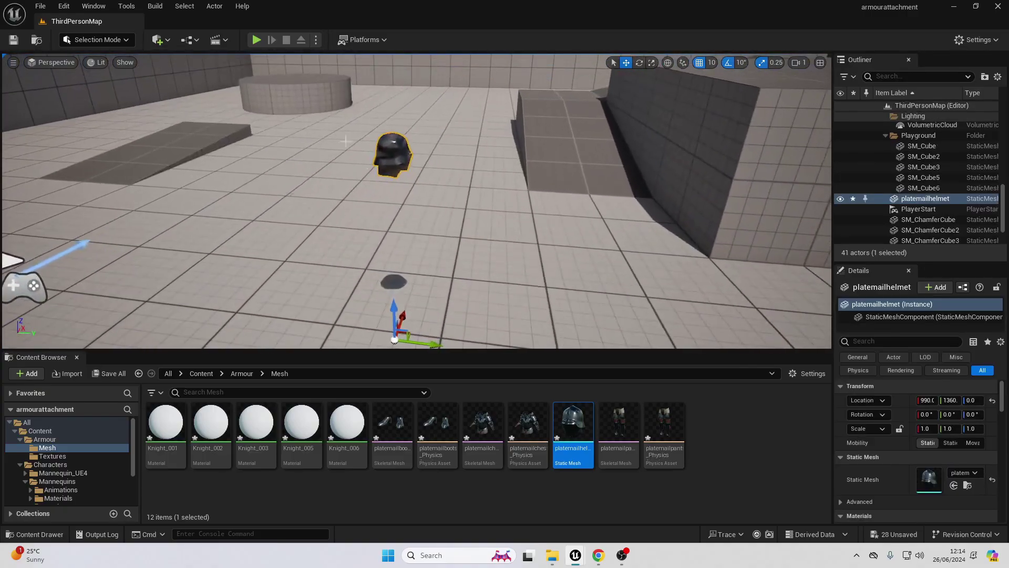
Step: Use Modeling Mode's Edit Pivot tool to raise the placed helmet's pivot to a height of 160 and accept it
click(98, 41)
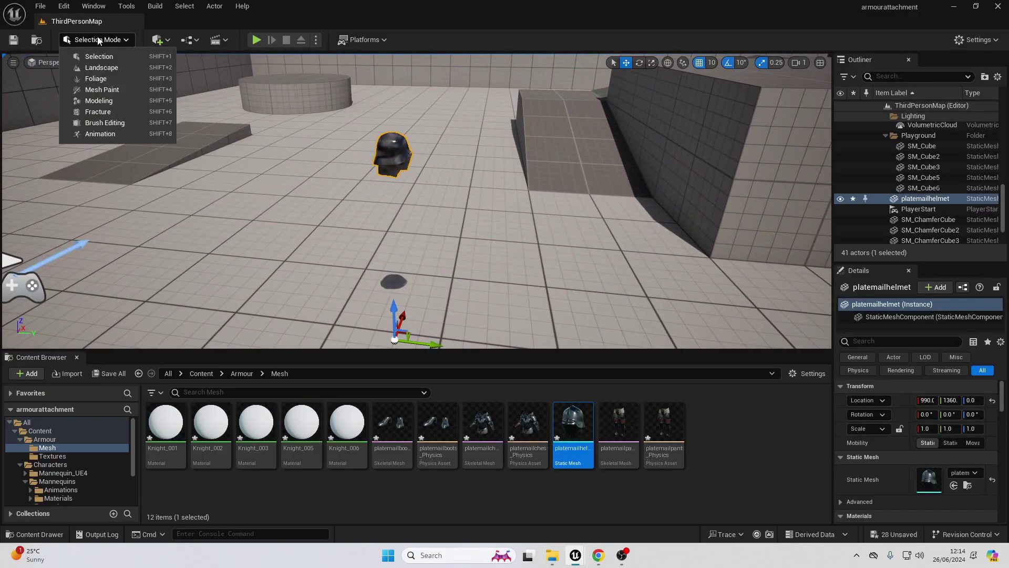
click(118, 99)
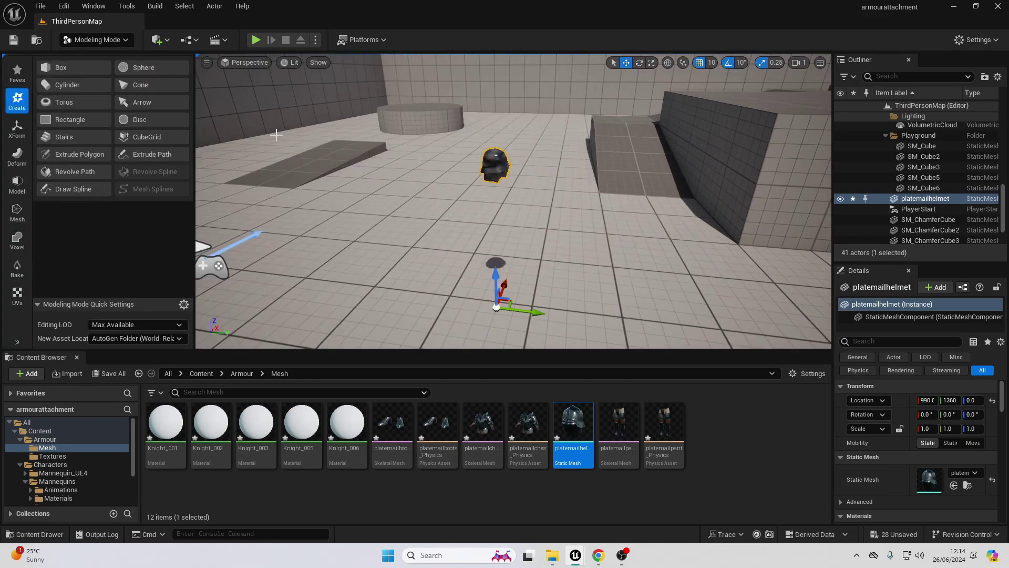
click(20, 130)
click(77, 103)
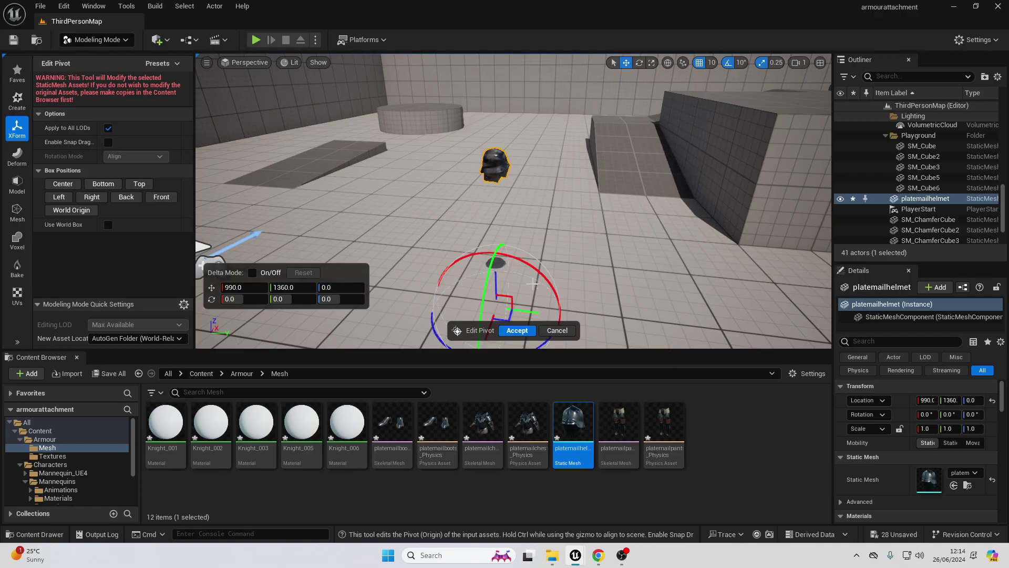
drag(495, 277, 495, 133)
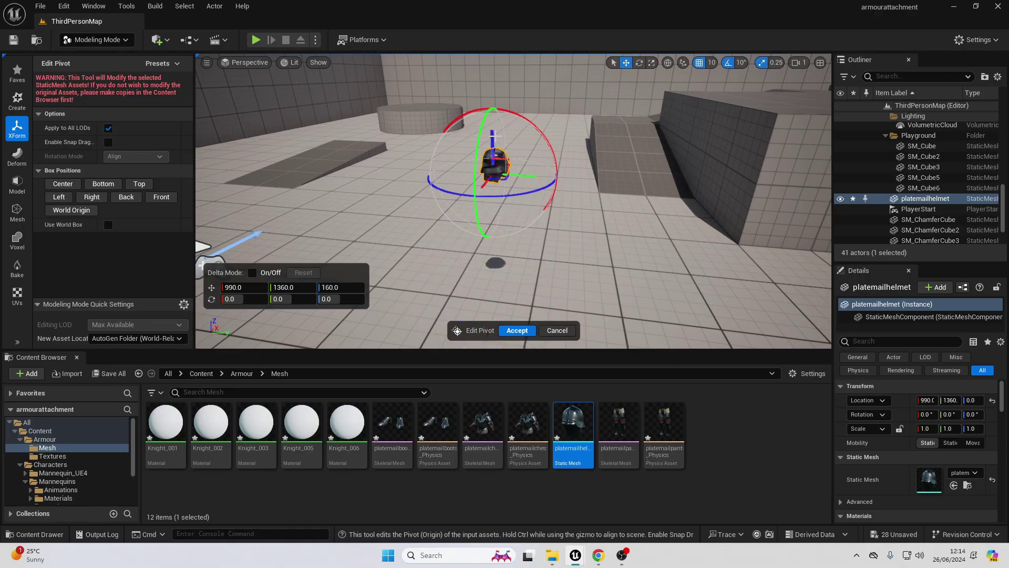
key(w)
right_drag(508, 233, 508, 233)
click(518, 333)
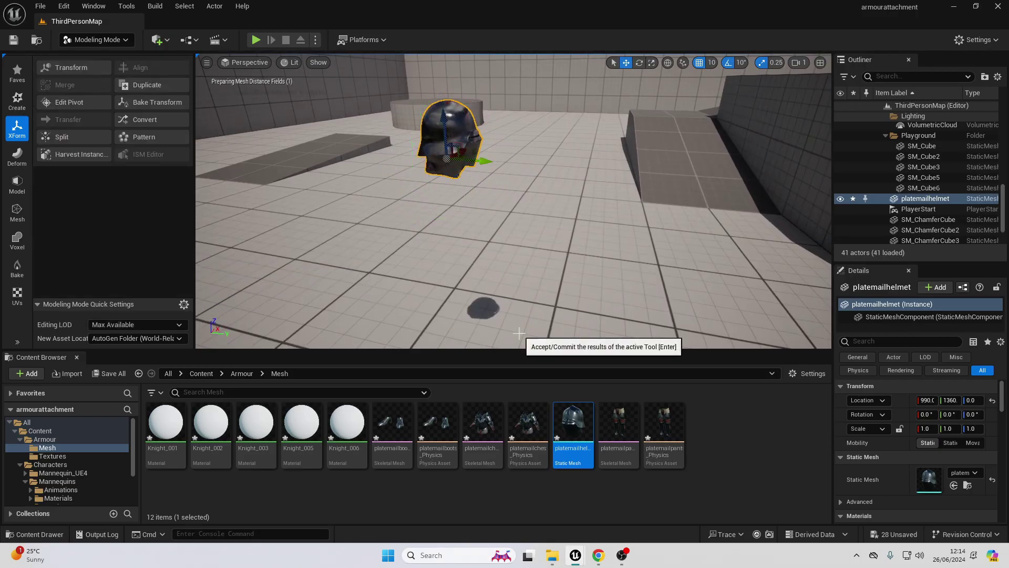
Step: Return the level editor to Selection Mode and go back to the open SK_Mannequin skeleton
key(d)
right_drag(523, 284, 447, 263)
right_drag(262, 107, 237, 93)
key(s)
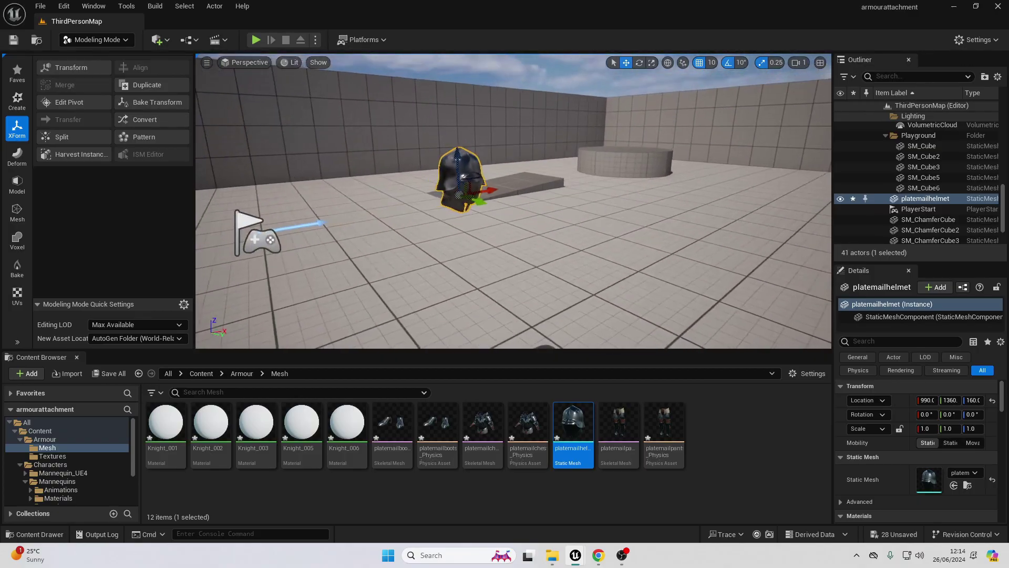
click(85, 43)
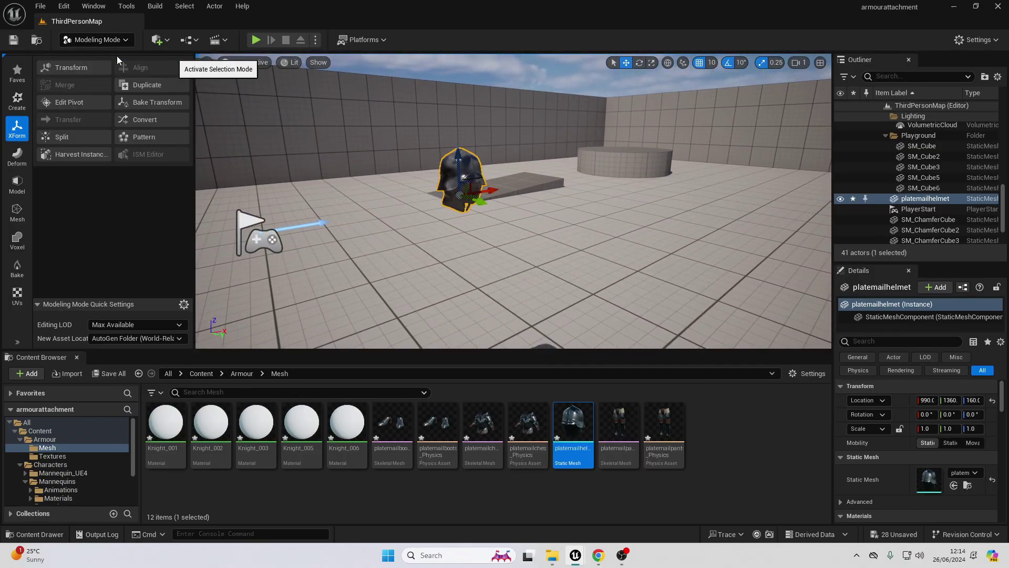
click(120, 59)
double_click(574, 431)
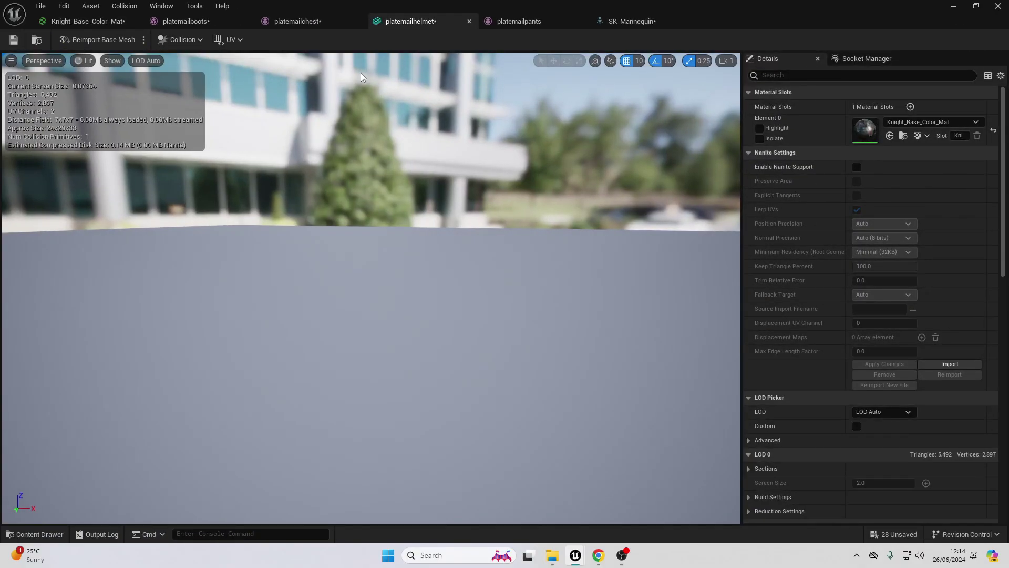
click(632, 22)
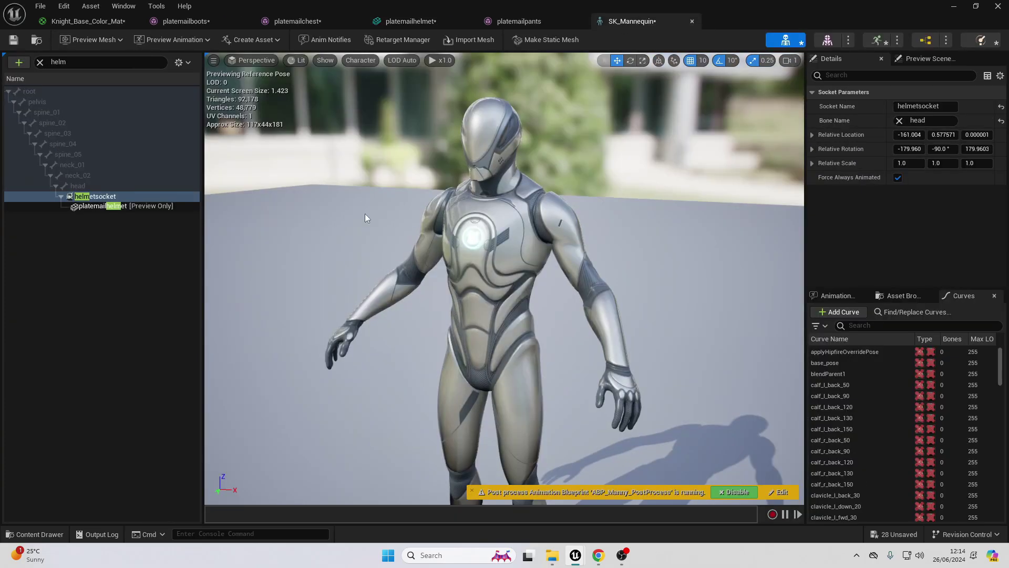
Step: Select helmetsocket and raise it from the mannequin's feet to head height, then focus the view on it
click(119, 211)
click(137, 195)
scroll(402, 191, down, 8)
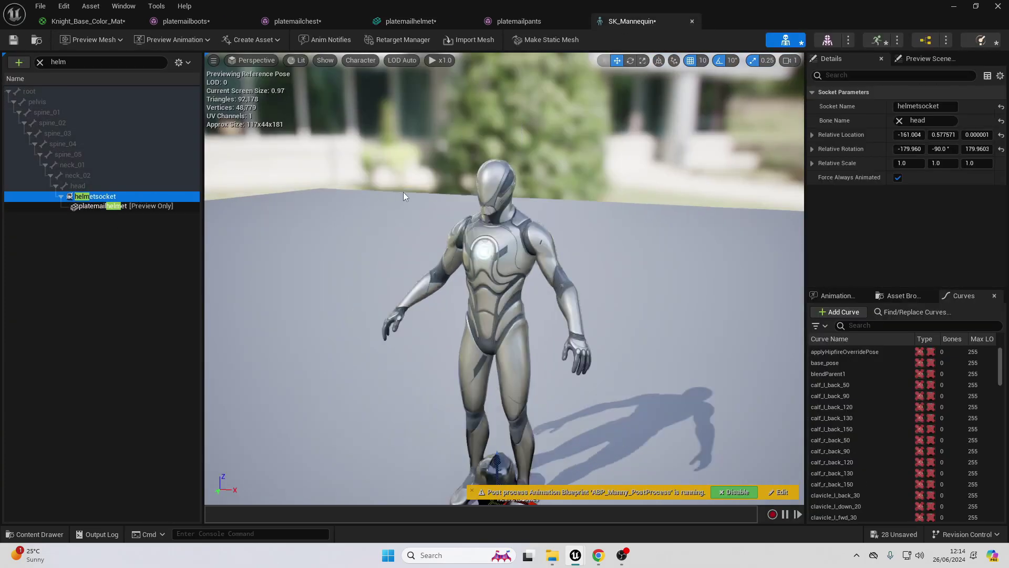
drag(506, 352, 507, 210)
key(f)
Step: Fine-tune helmetsocket's relative location to about -6.04, -0.21, 0 so that the helmet fits over the head, and save the skeleton
key(w)
right_drag(507, 253, 416, 260)
key(s)
key(s)
drag(513, 235, 508, 250)
drag(483, 284, 479, 284)
drag(505, 242, 505, 260)
key(d)
right_drag(505, 261, 368, 261)
key(w)
scroll(368, 260, down, 1)
key(d)
mouse_move(508, 300)
right_down()
mouse_move(410, 287)
mouse_move(462, 321)
mouse_move(509, 301)
right_up()
key(s)
key(a)
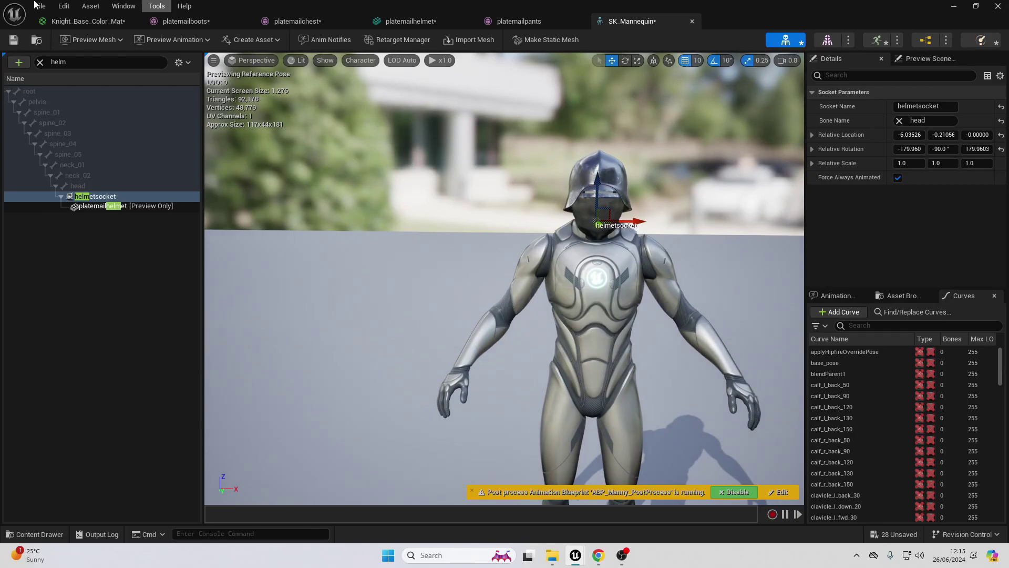
click(13, 40)
Step: Open BP_ThirdPersonCharacter from the ThirdPerson Blueprints folder and show its 3D viewport
click(952, 10)
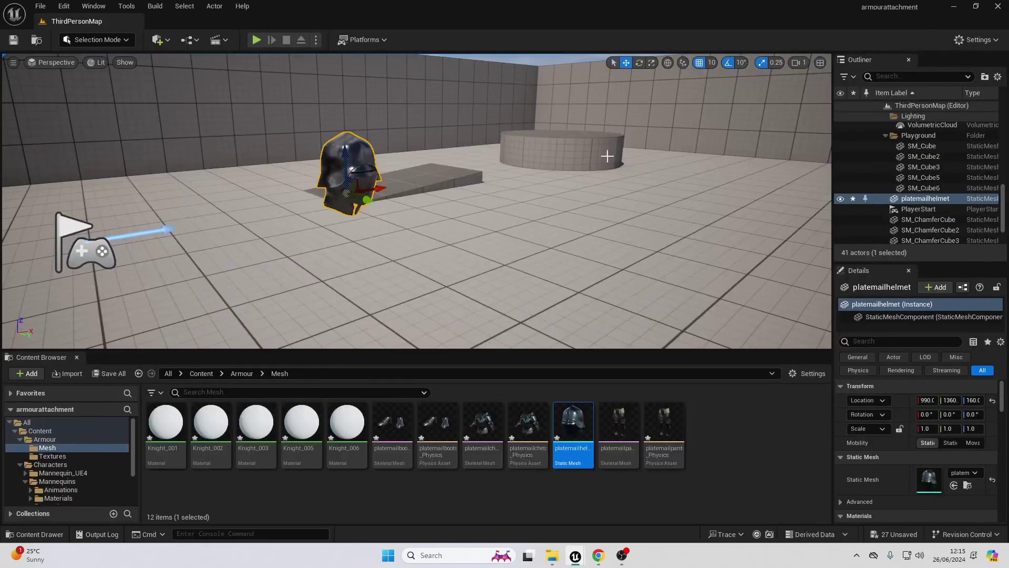
scroll(94, 462, down, 3)
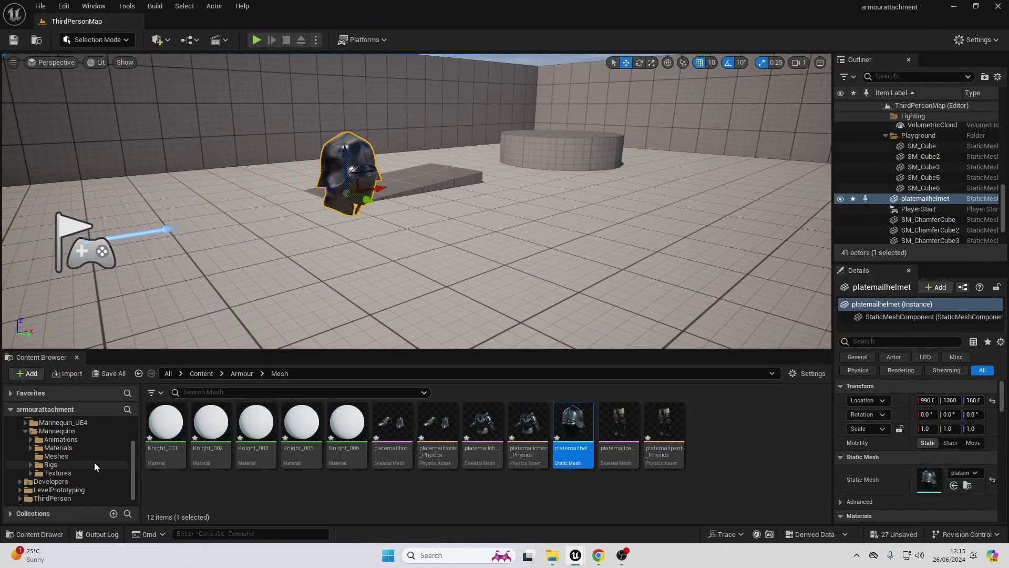
click(79, 492)
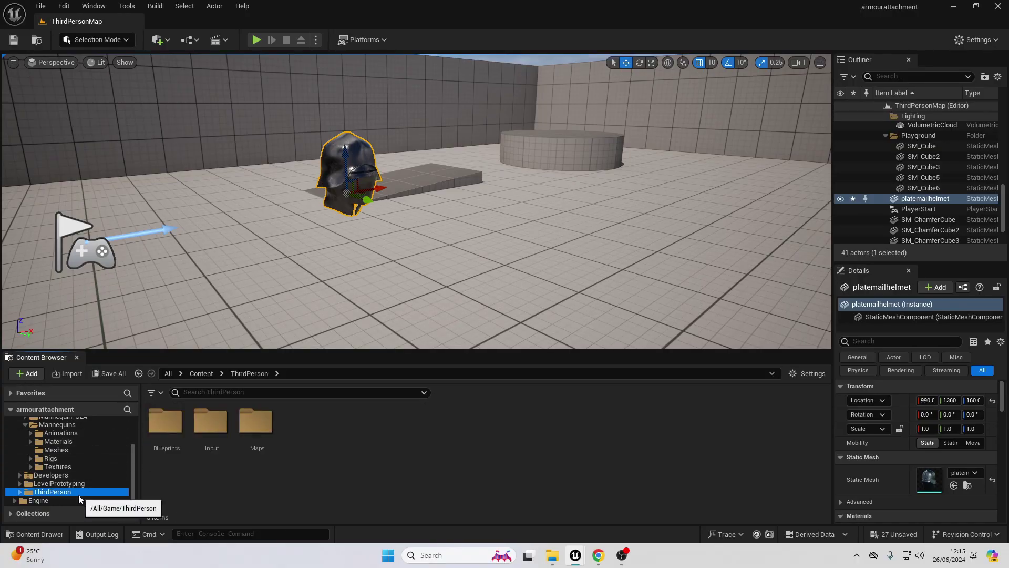
double_click(163, 416)
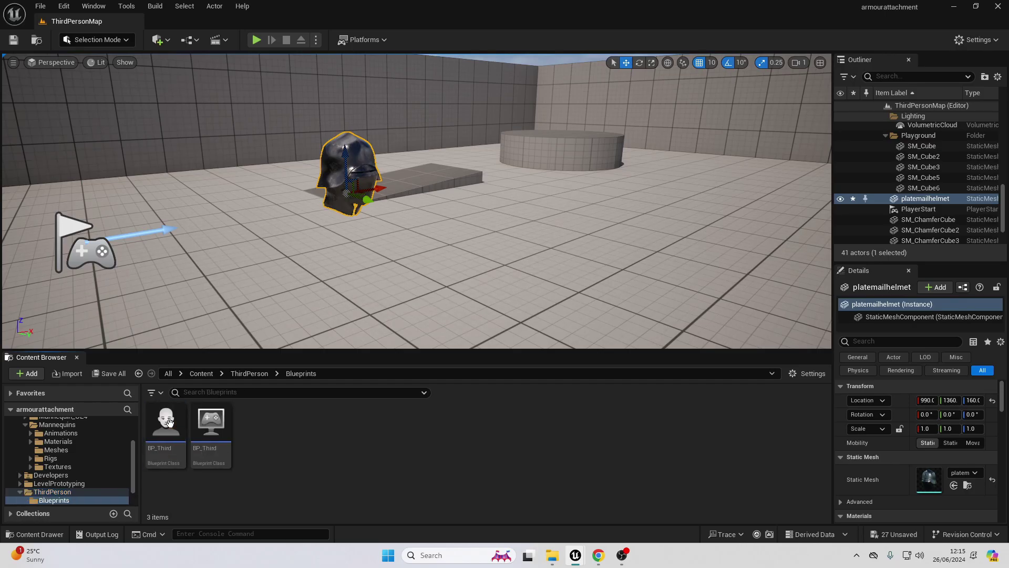
double_click(163, 449)
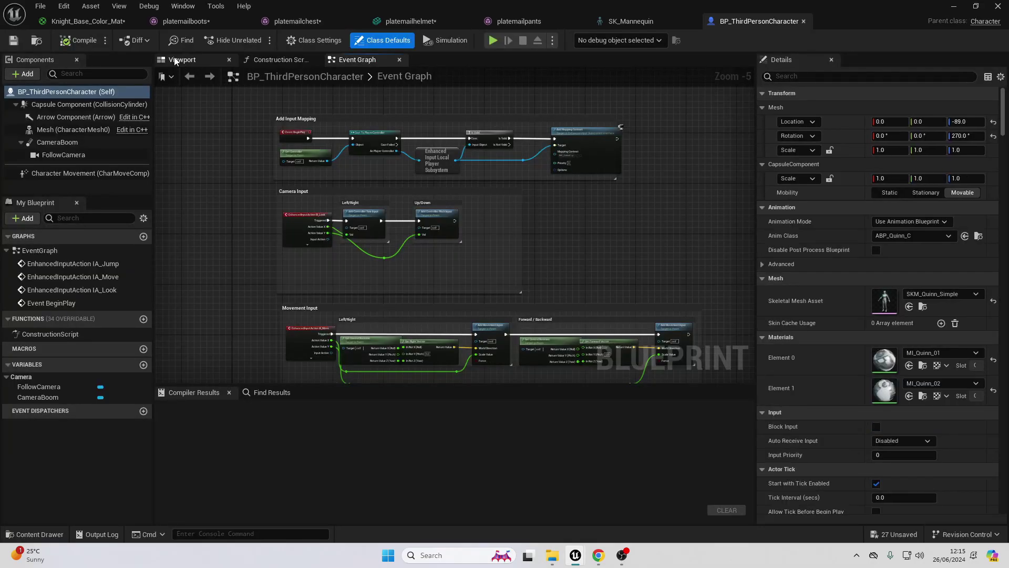
click(181, 60)
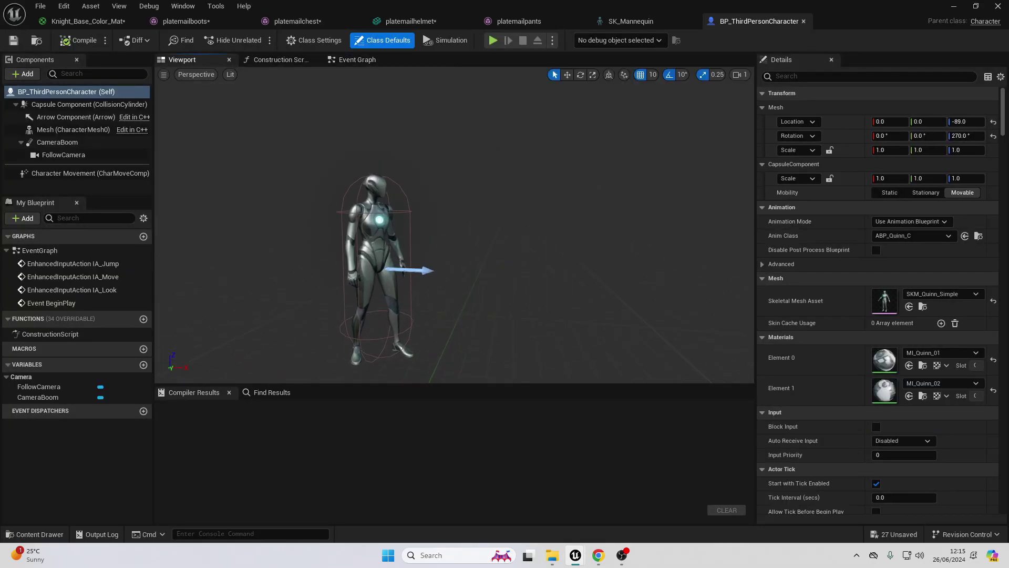
Step: Set the skeletal mesh asset of the character's Mesh component to SKM_Manny
click(462, 212)
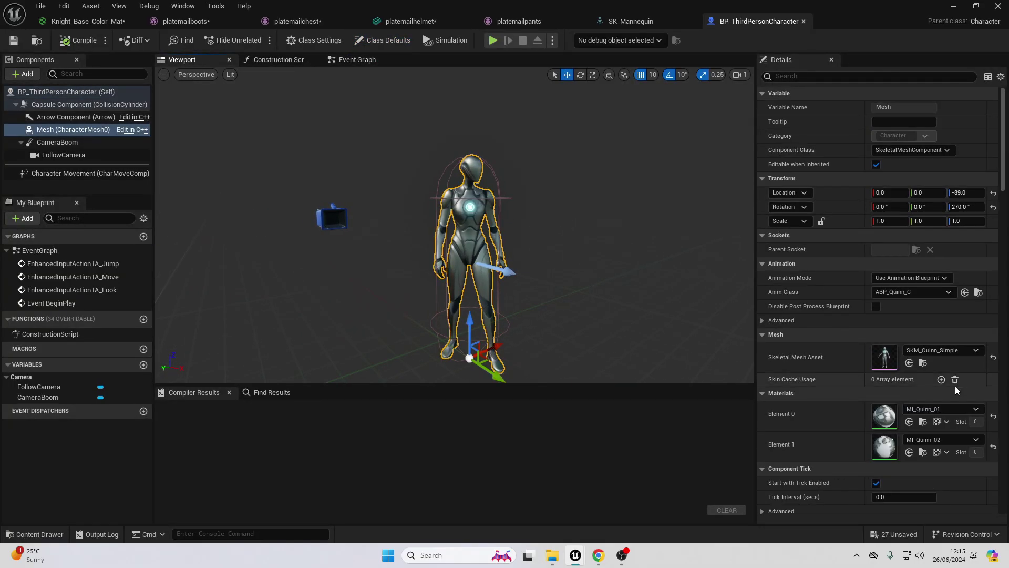
click(951, 351)
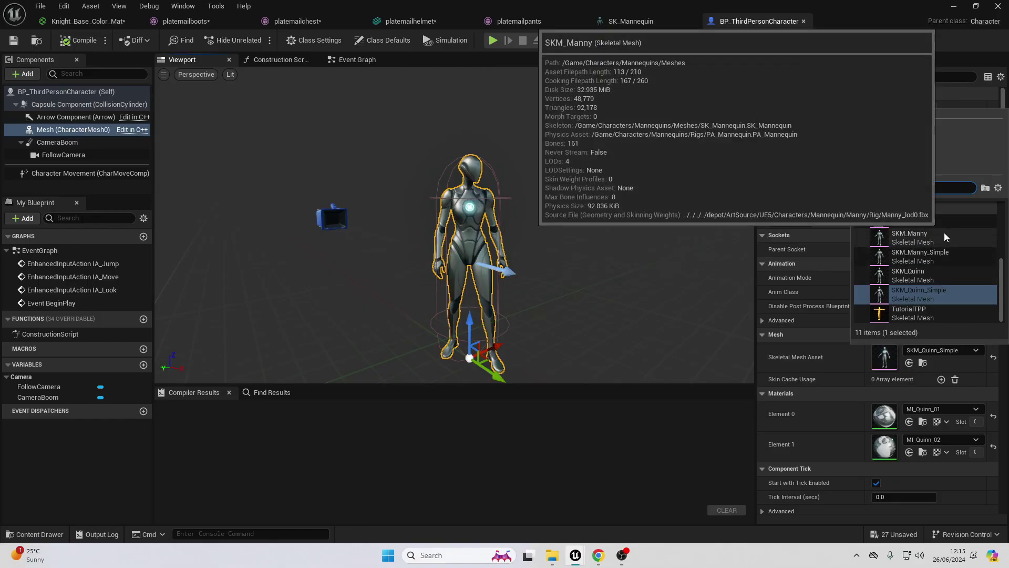
click(910, 237)
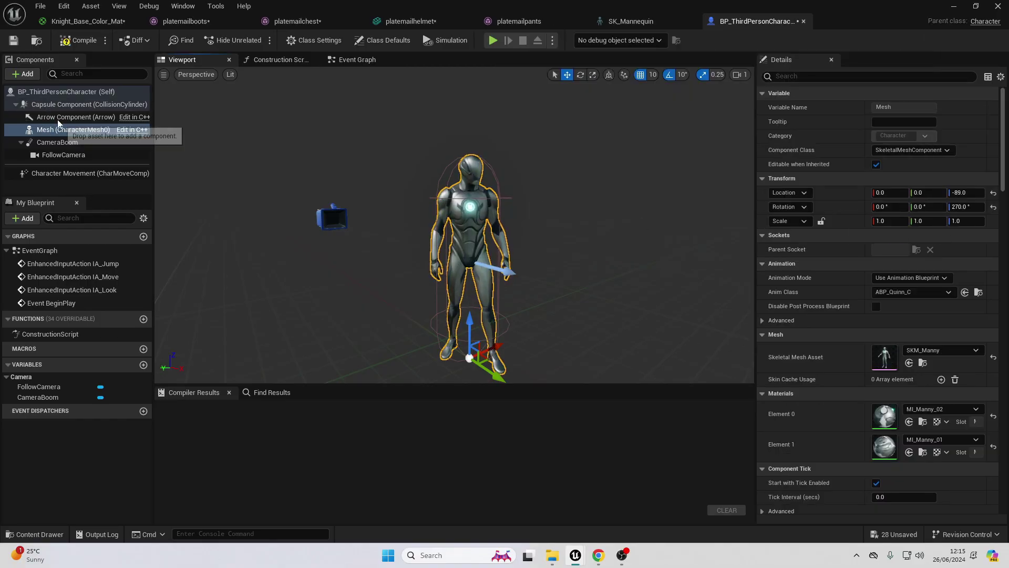
Step: Add a static mesh component named helmet under the character's Mesh component
click(16, 75)
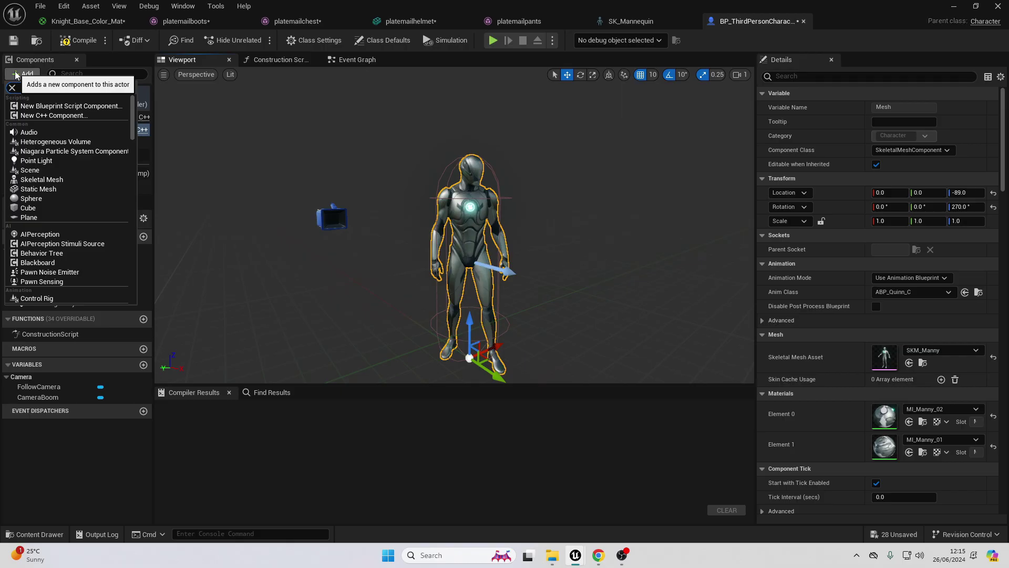
text(sta)
click(53, 182)
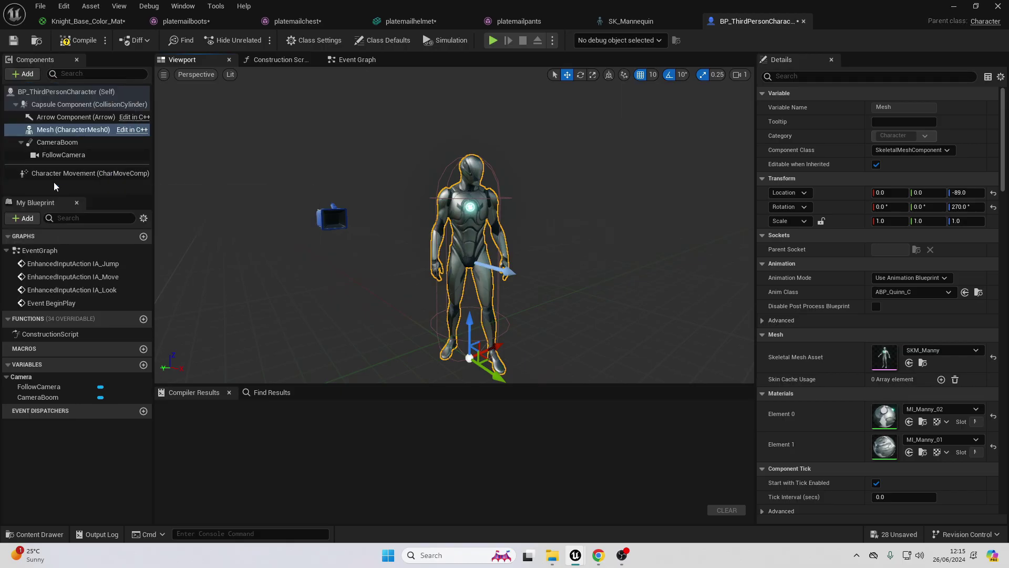
text(helmet)
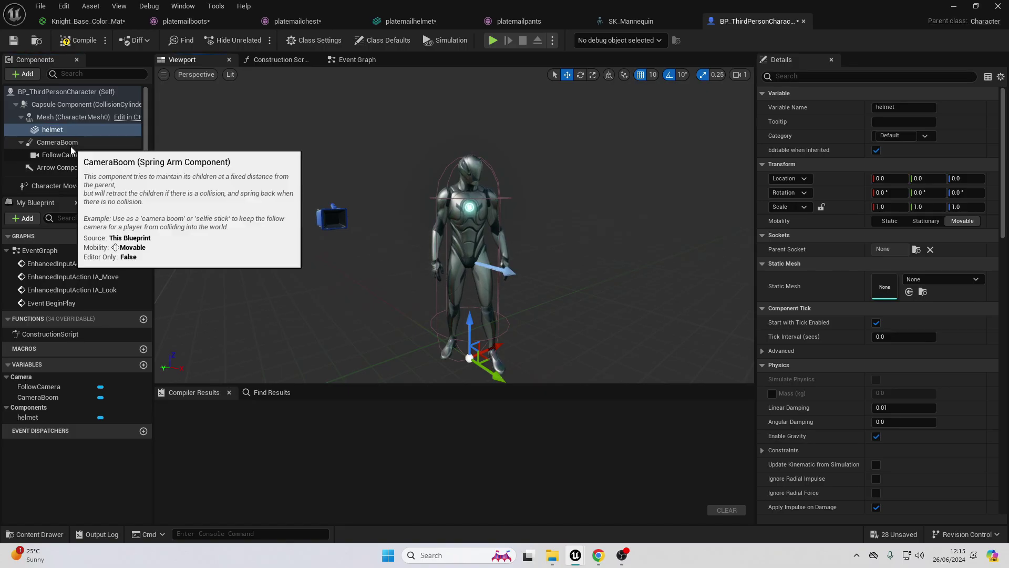
key(Return)
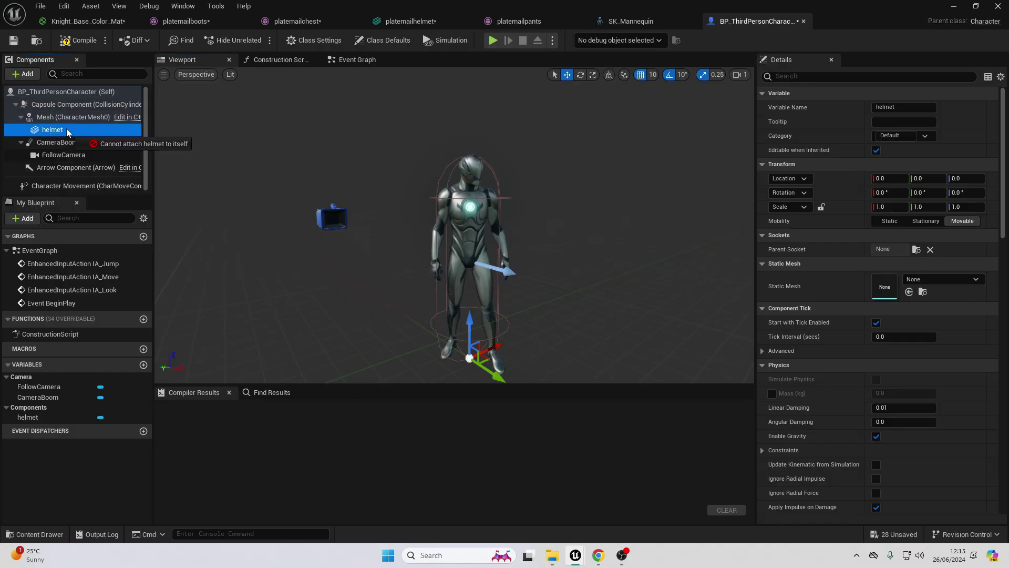
mouse_move(49, 131)
mouse_down()
mouse_move(52, 105)
mouse_move(39, 129)
mouse_up()
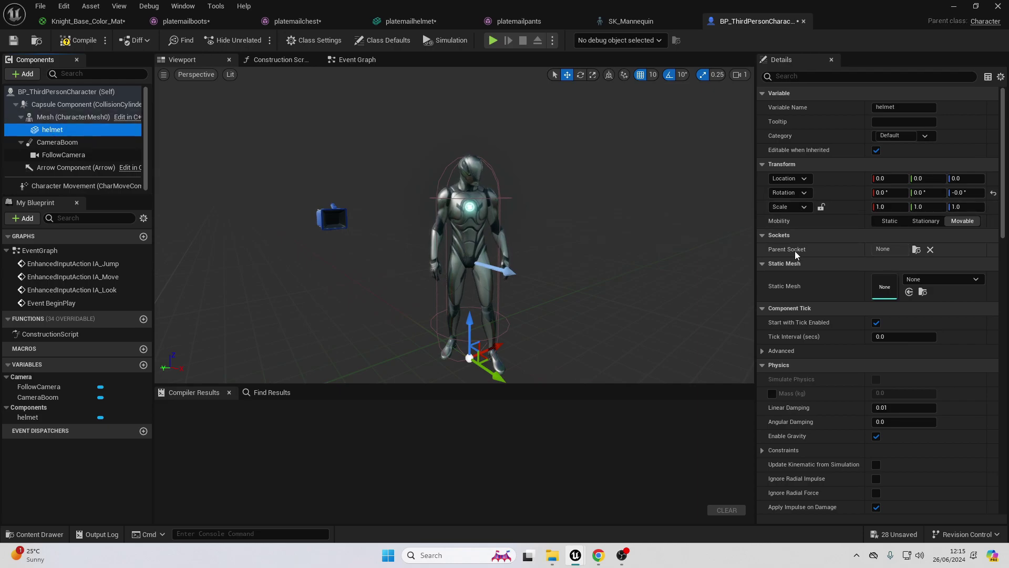
Step: Attach the helmet component to the parent socket helmetsocket and assign it the static mesh platemailhelmet
click(916, 249)
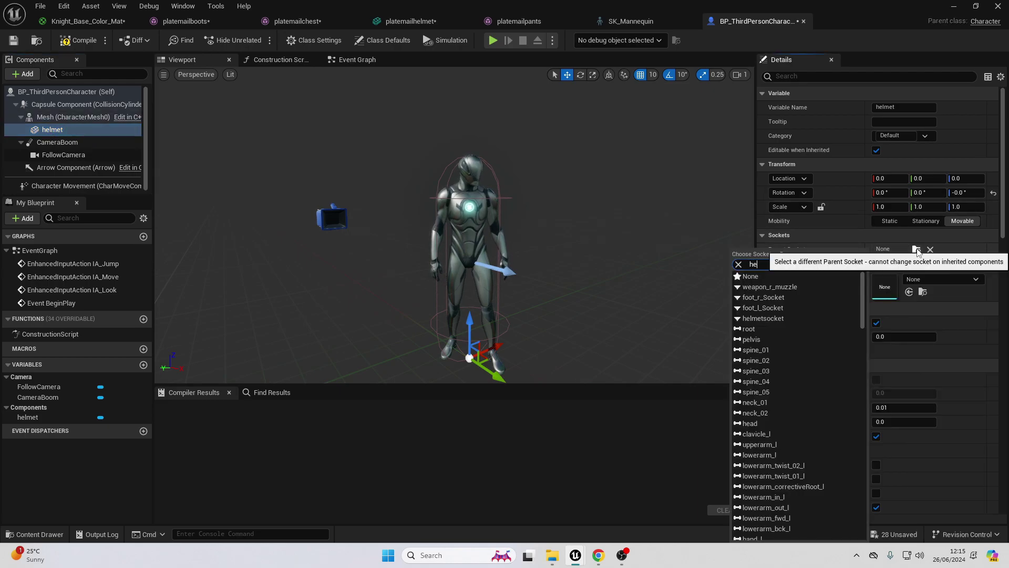
click(778, 277)
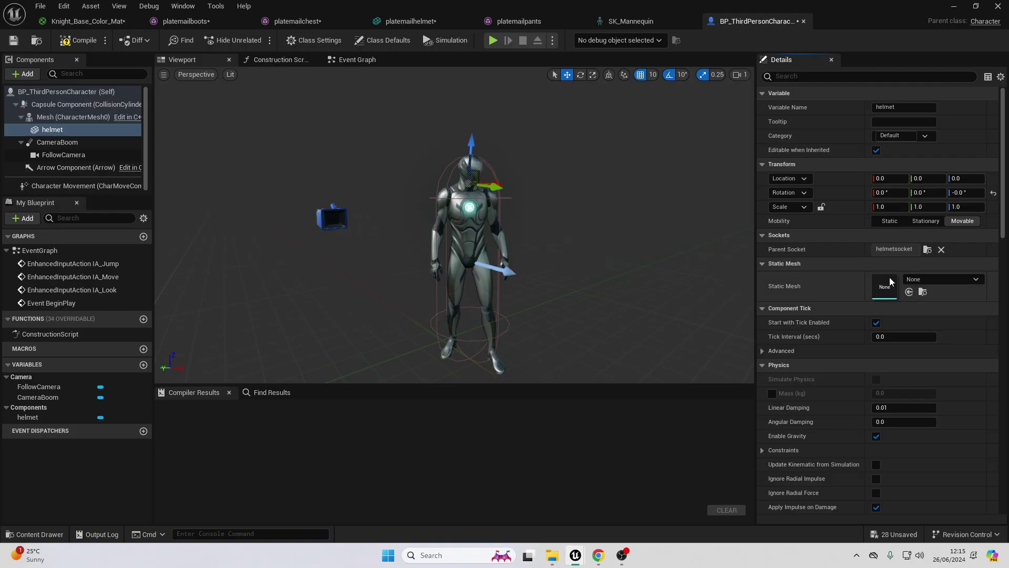
click(945, 282)
text(p)
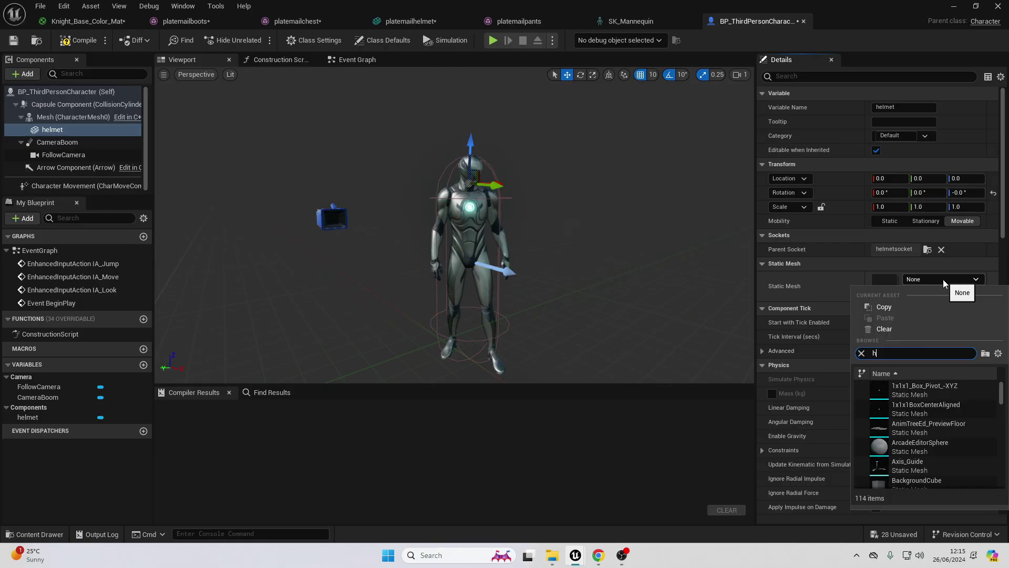
text(late)
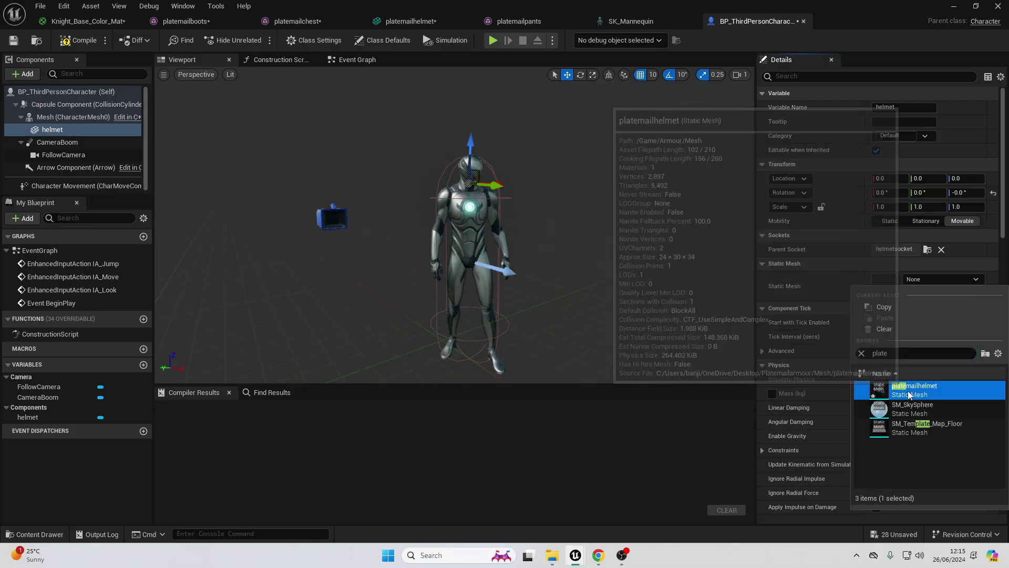
click(909, 392)
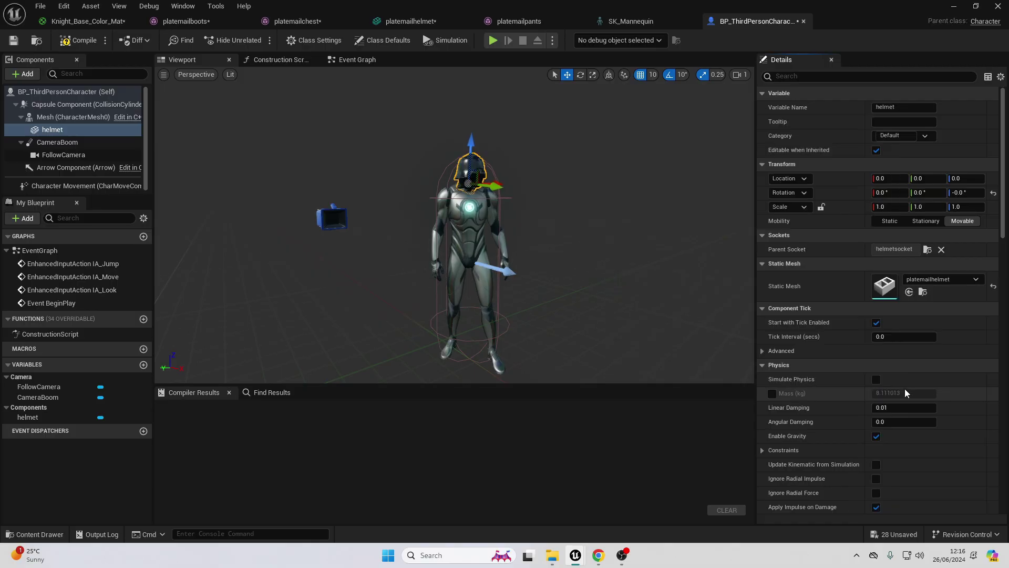
Step: Inspect up close how the helmet sits on the character's head
key(w)
right_drag(454, 225, 437, 248)
key(s)
key(w)
key(s)
key(w)
key(s)
right_drag(409, 102, 409, 95)
key(w)
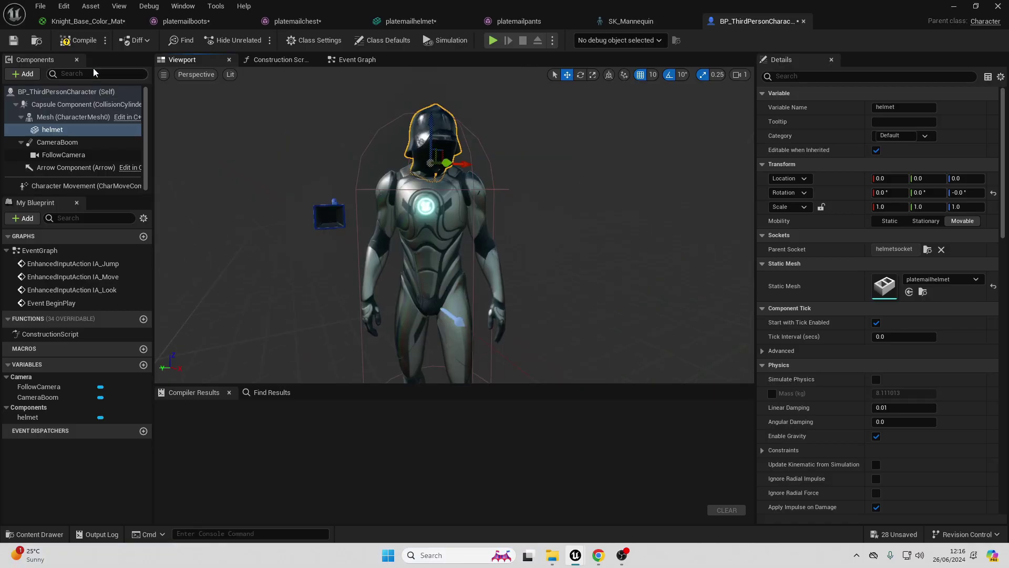
Step: Add a skeletal mesh component named Chest under the character's Mesh component
click(58, 117)
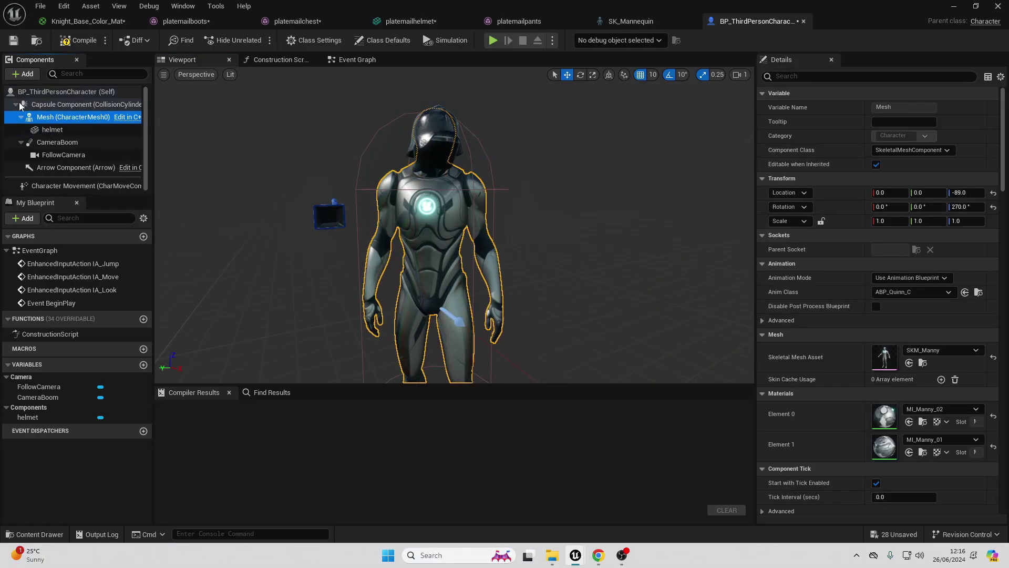
click(24, 74)
text(ske)
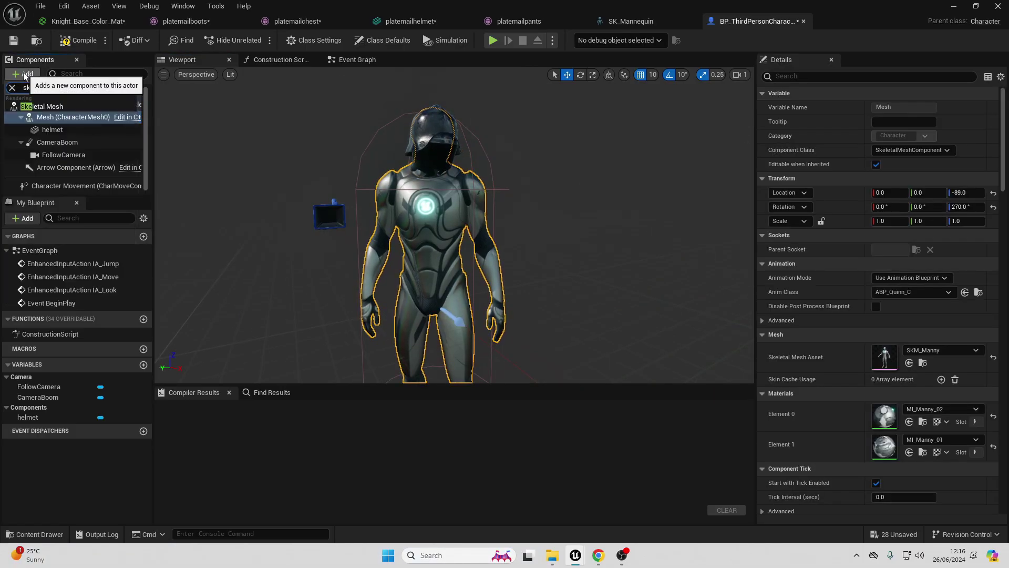
click(86, 105)
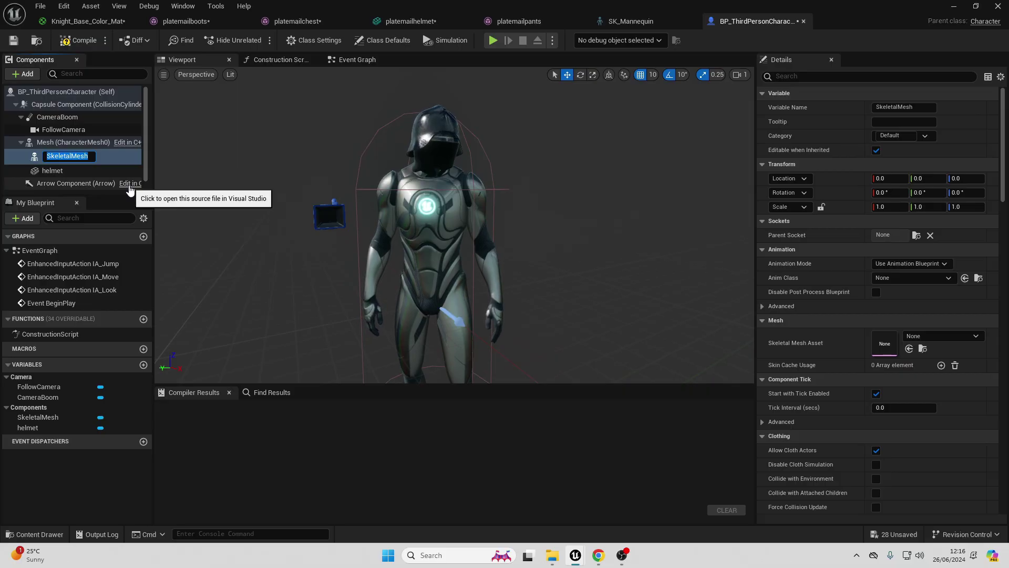
key(Return)
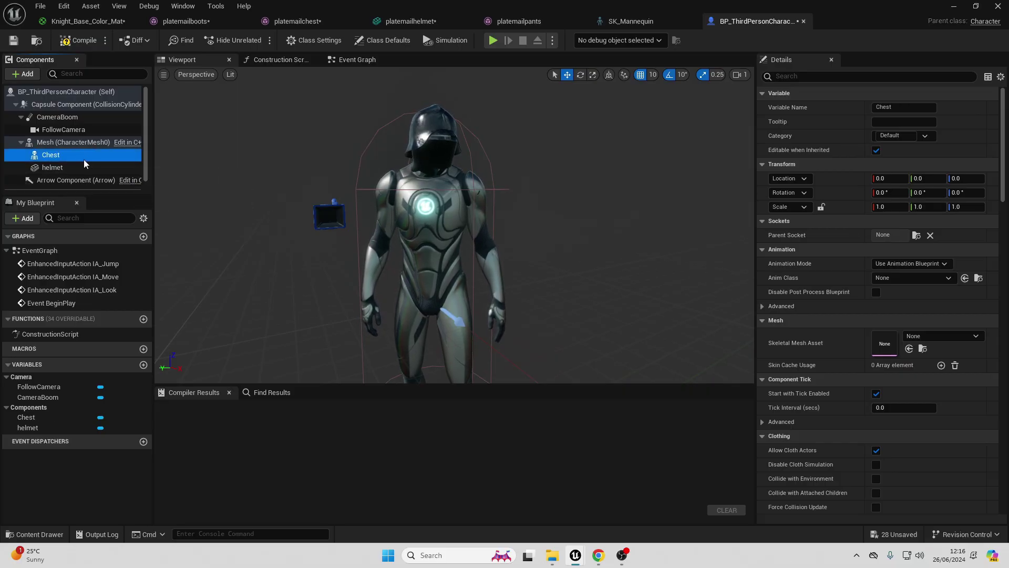
Step: Duplicate the Chest component and name the copy Legs
right_click(84, 158)
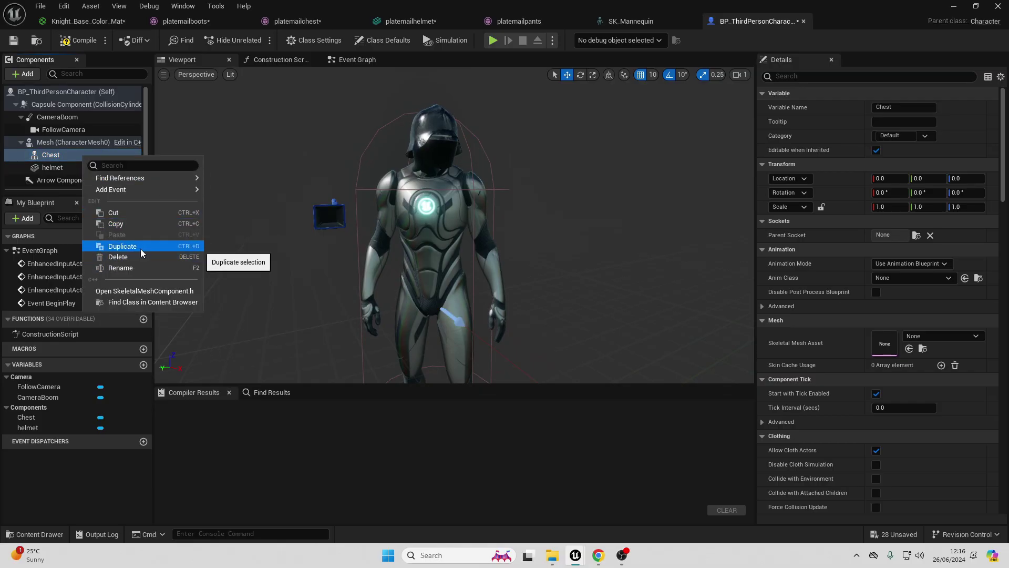
click(143, 245)
text(Le)
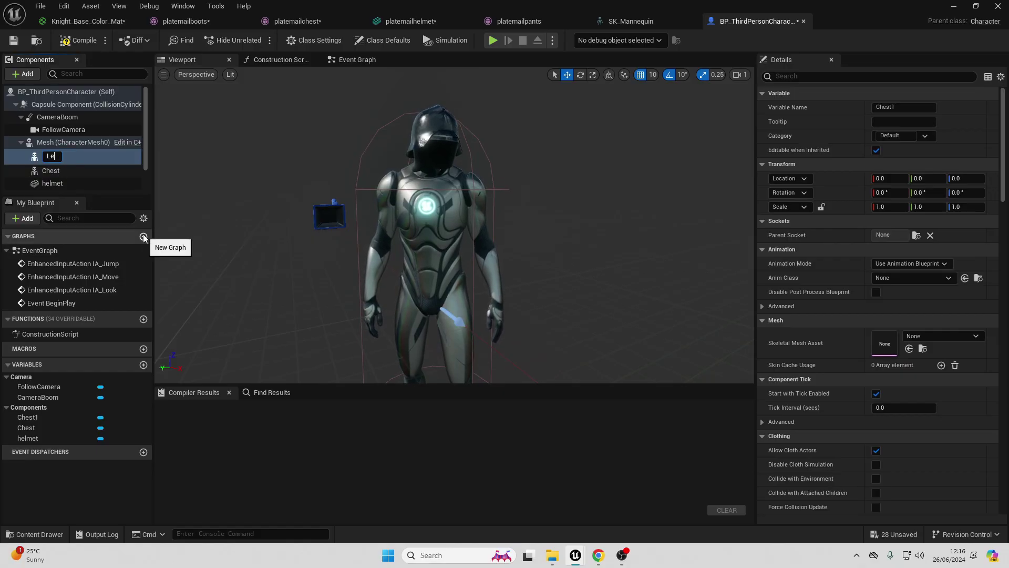
text(gs)
key(Return)
Step: Duplicate the Legs component and name the copy Feet
right_click(59, 152)
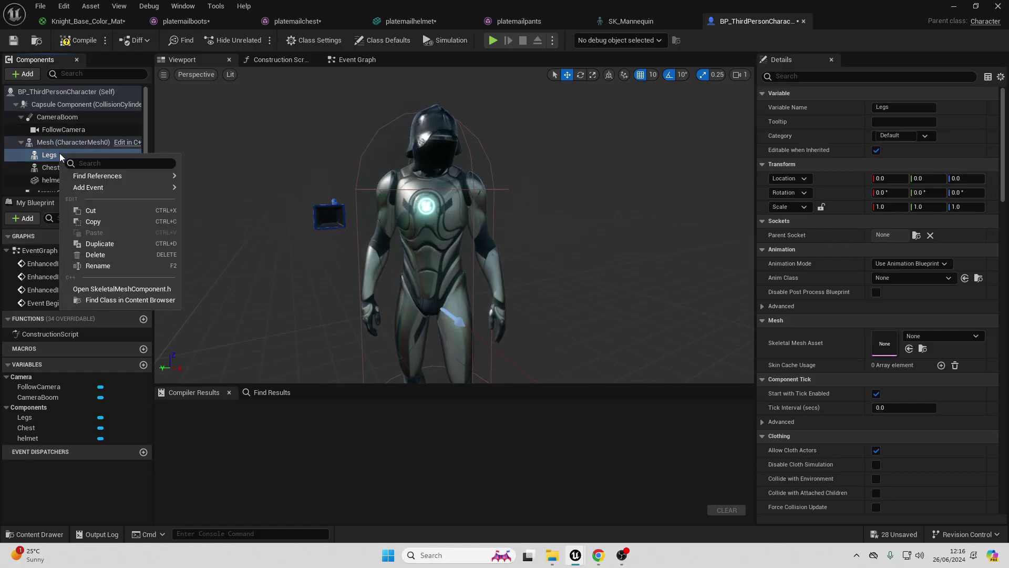
click(120, 244)
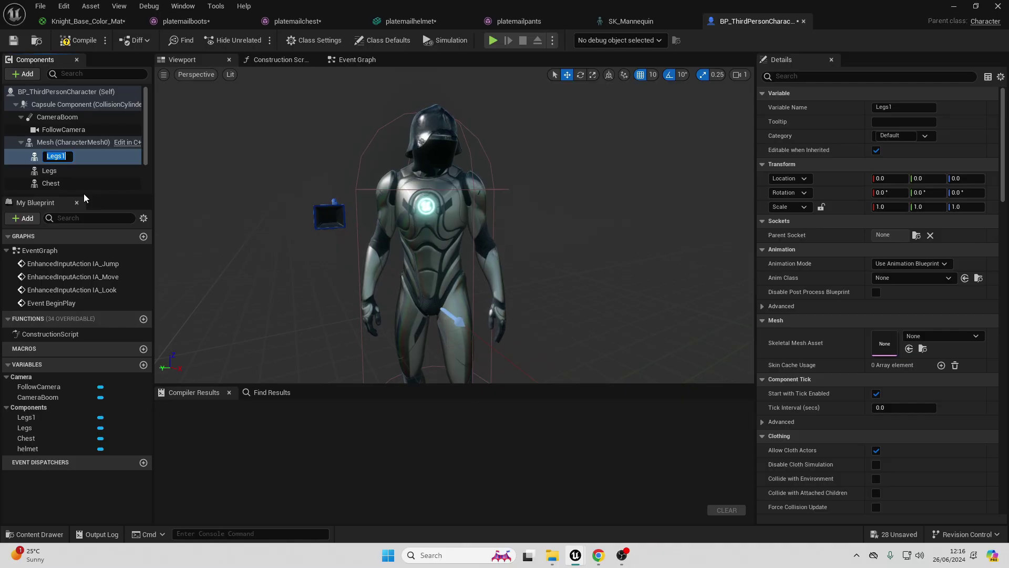
text(Feet)
key(Return)
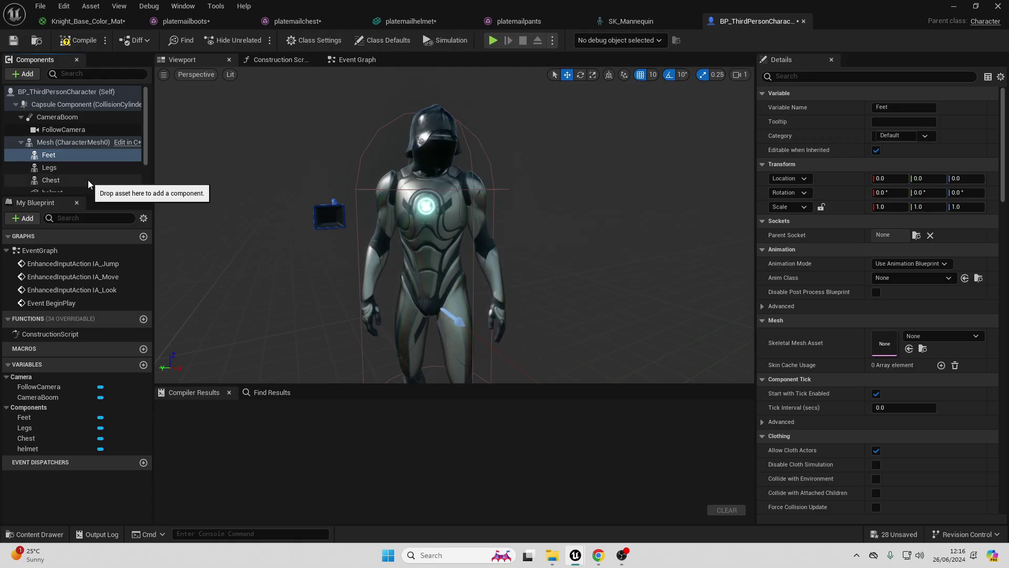
Step: Assign the skeletal mesh platemailchest to the Chest component and platemailpants to the Legs component
click(84, 180)
click(932, 343)
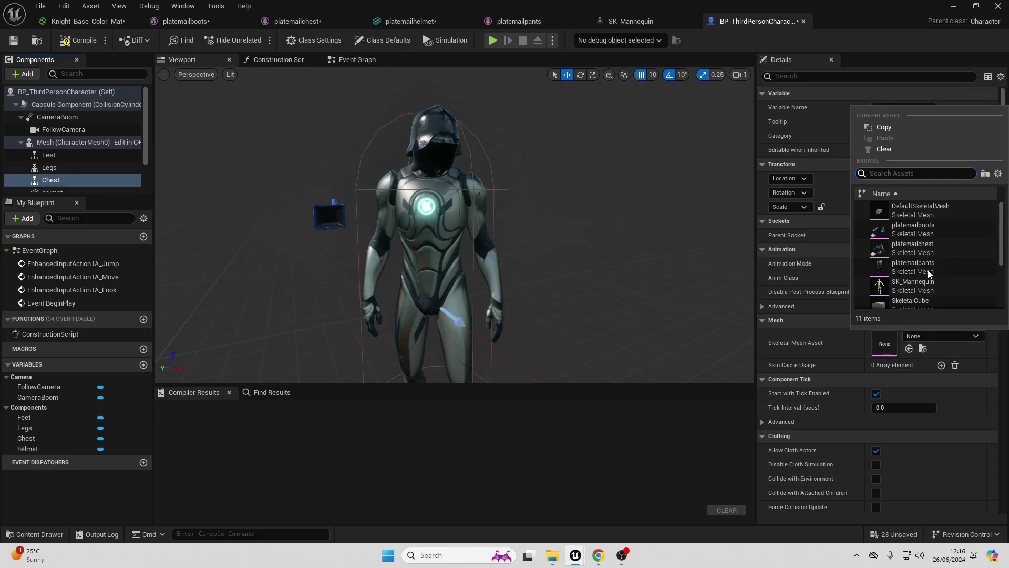
click(910, 247)
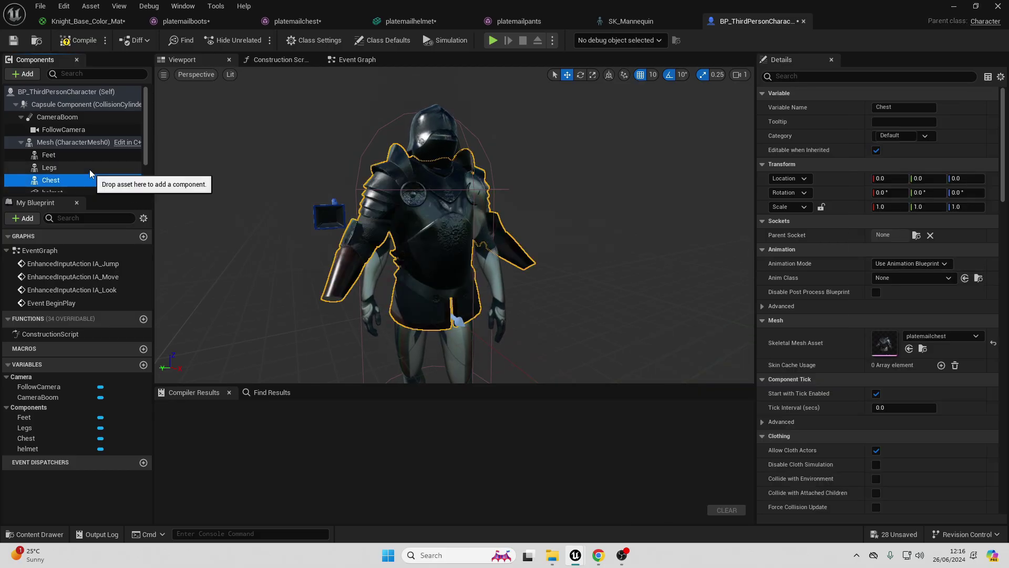
click(63, 168)
click(932, 335)
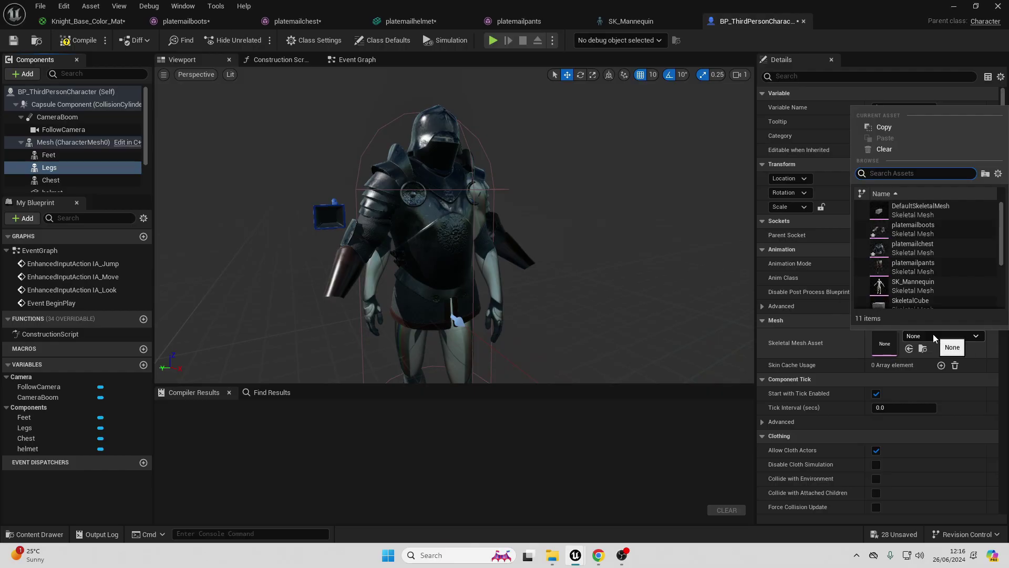
click(938, 270)
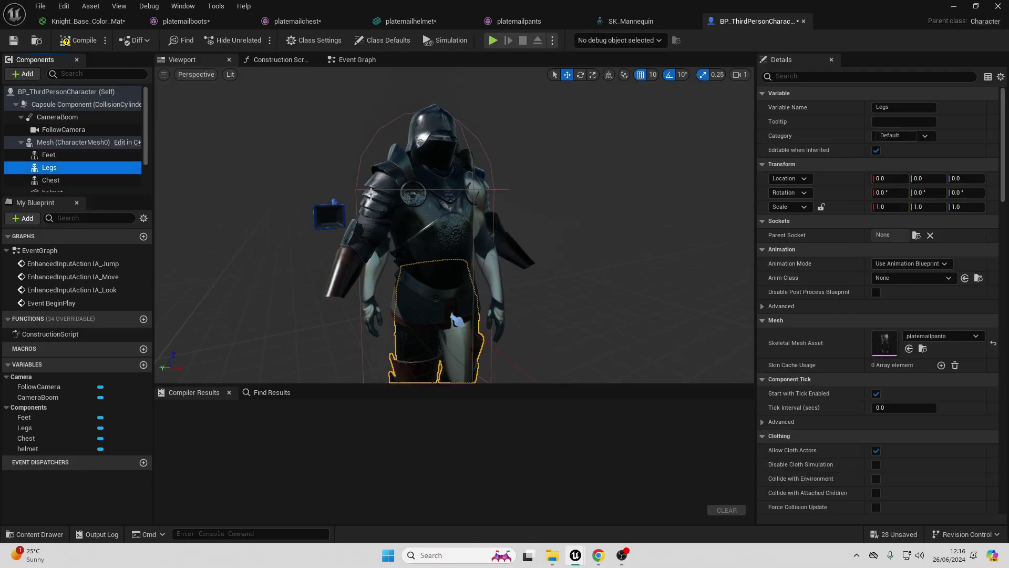
Step: Assign the skeletal mesh platemailboots to the Feet component and check the full armour on the character
click(48, 154)
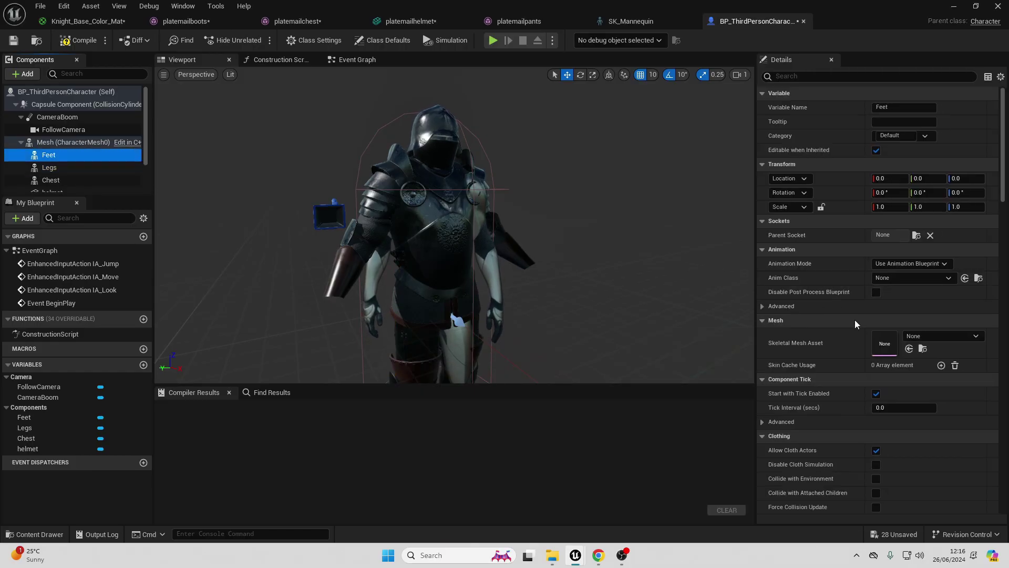
click(938, 335)
click(928, 225)
mouse_move(547, 204)
right_down()
mouse_move(579, 221)
mouse_move(594, 184)
mouse_move(531, 210)
right_up()
right_drag(373, 130, 382, 85)
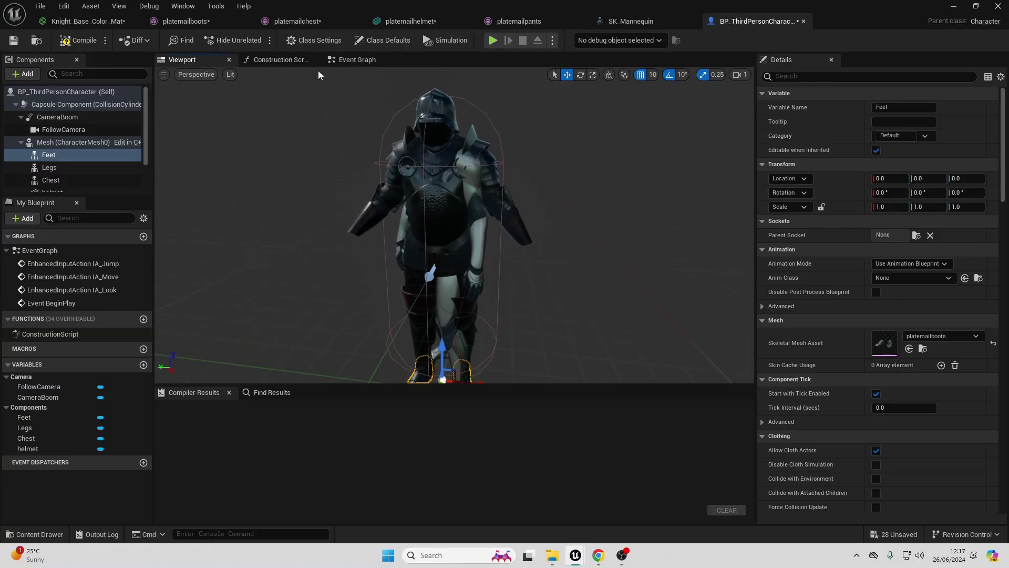
Step: In the Construction Script, add a Mesh reference and create a Set Leader Pose Component node from it
click(283, 61)
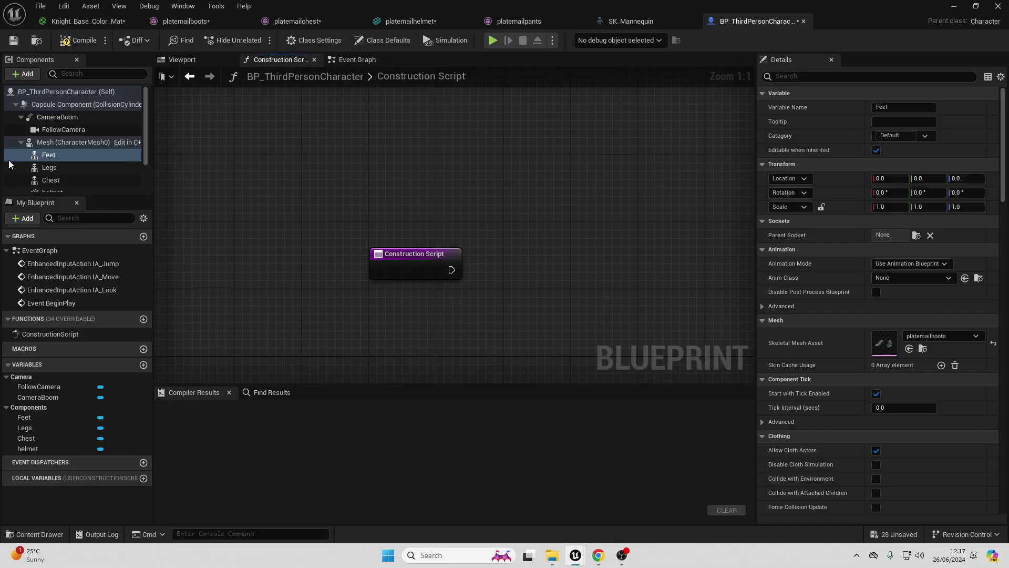
drag(56, 146, 557, 208)
text(set leader)
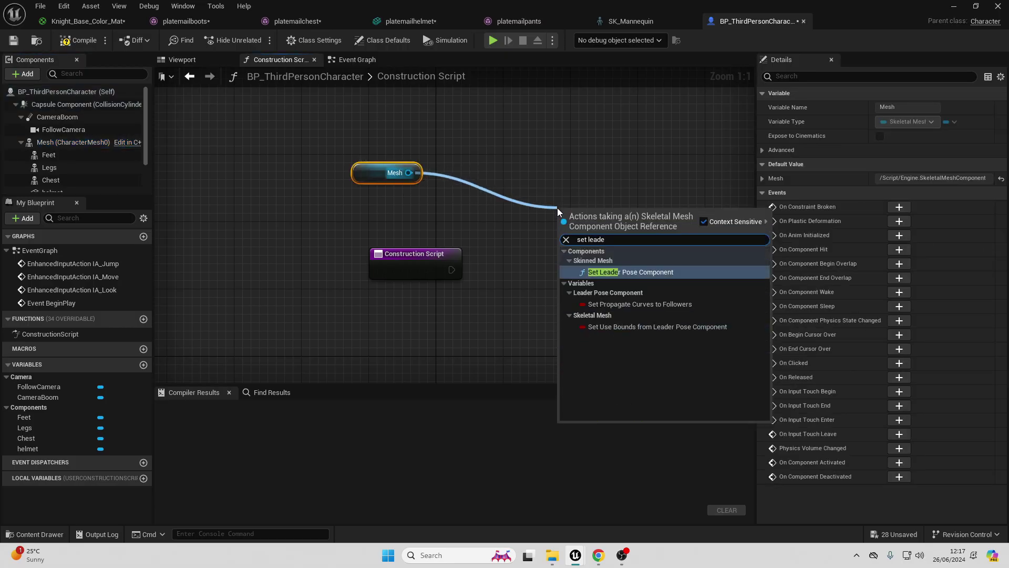
key(Return)
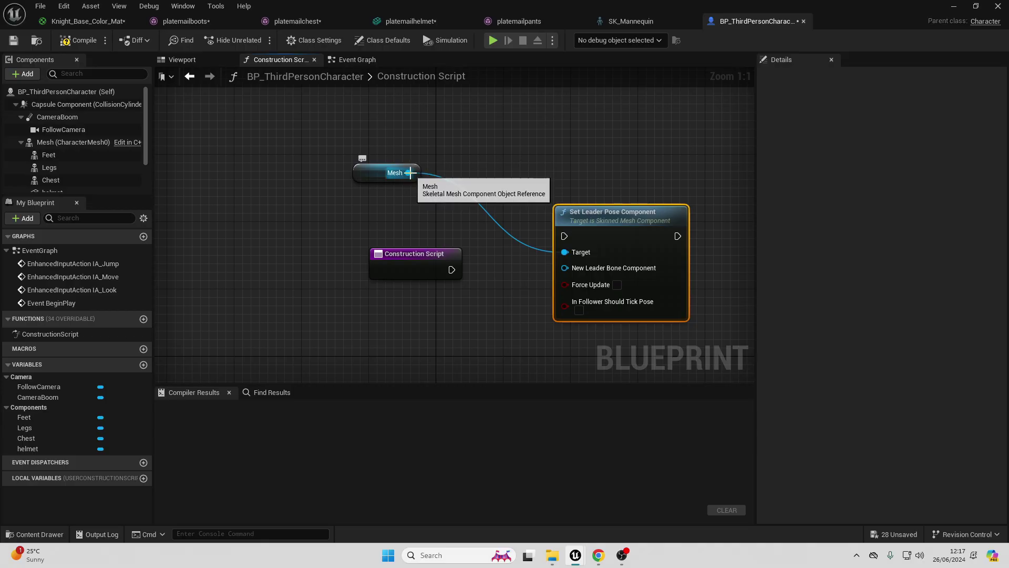
Step: Wire Mesh to New Leader Bone Component on the Set Leader Pose Component node and break its link to Target
drag(409, 173, 595, 274)
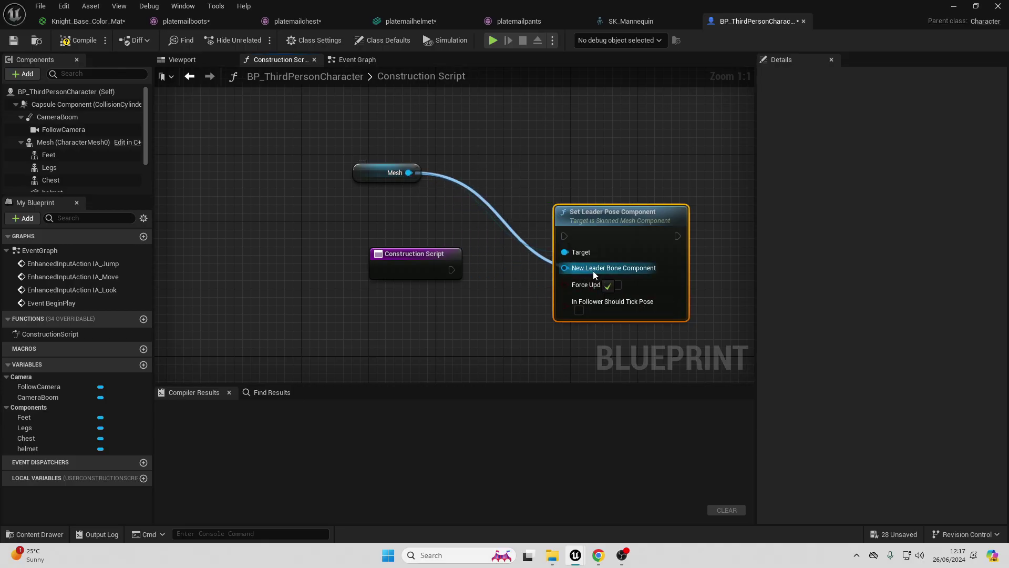
right_click(584, 257)
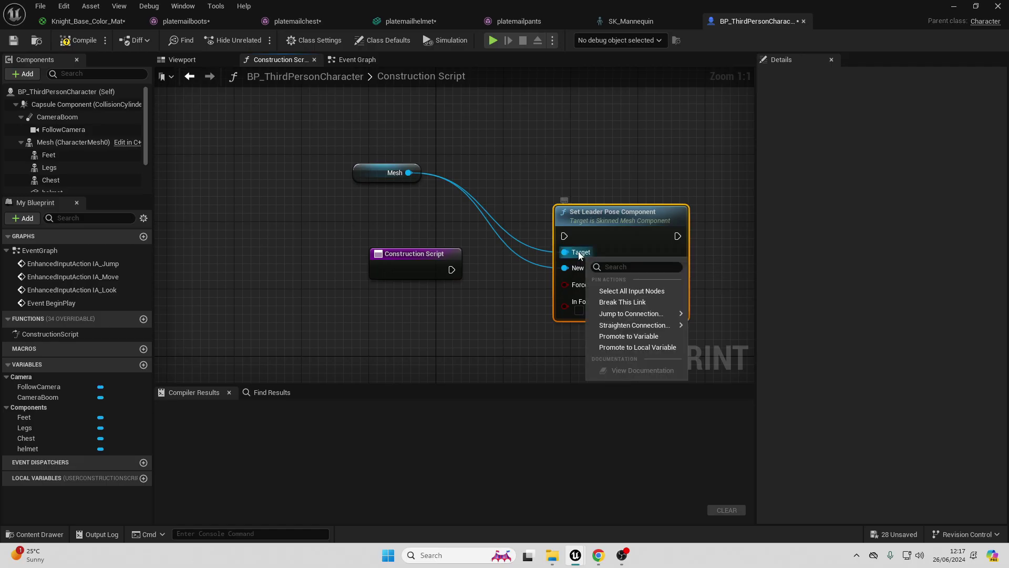
right_click(579, 254)
click(631, 298)
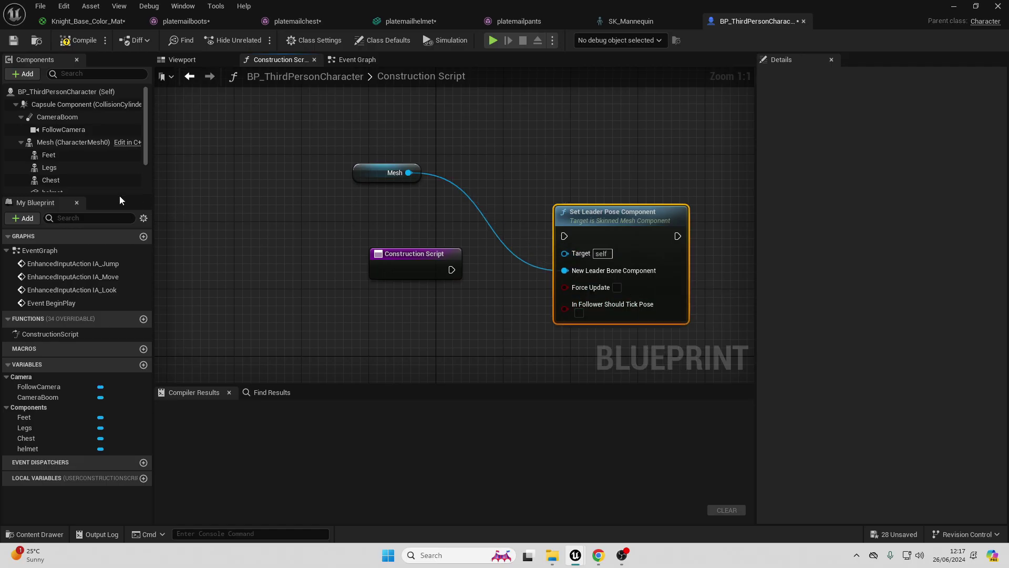
Step: Add Feet, Legs and Chest component references to the graph and wire all three to Target on the Set Leader Pose Component node
drag(48, 155, 356, 100)
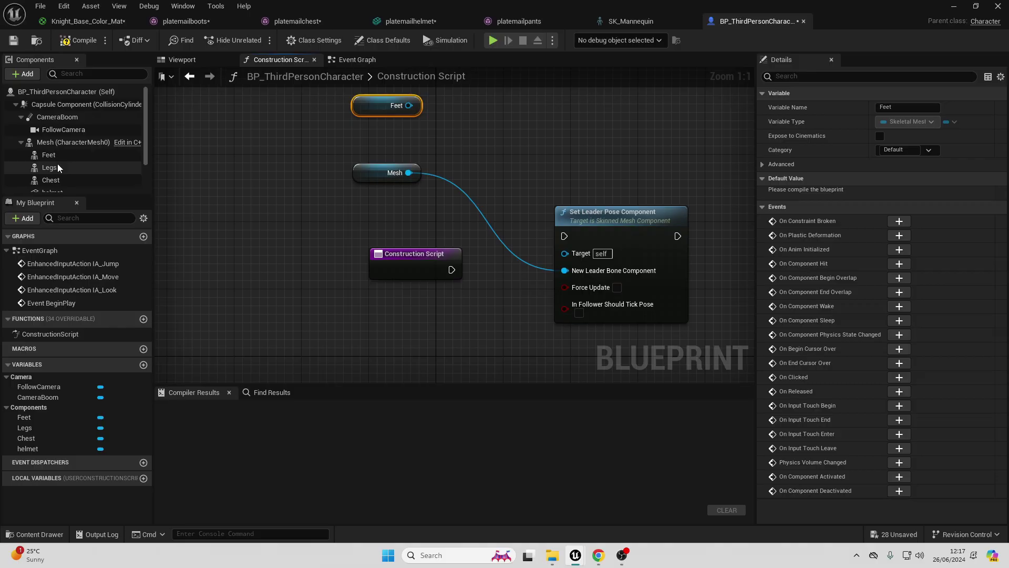
drag(59, 167, 364, 115)
drag(92, 177, 565, 253)
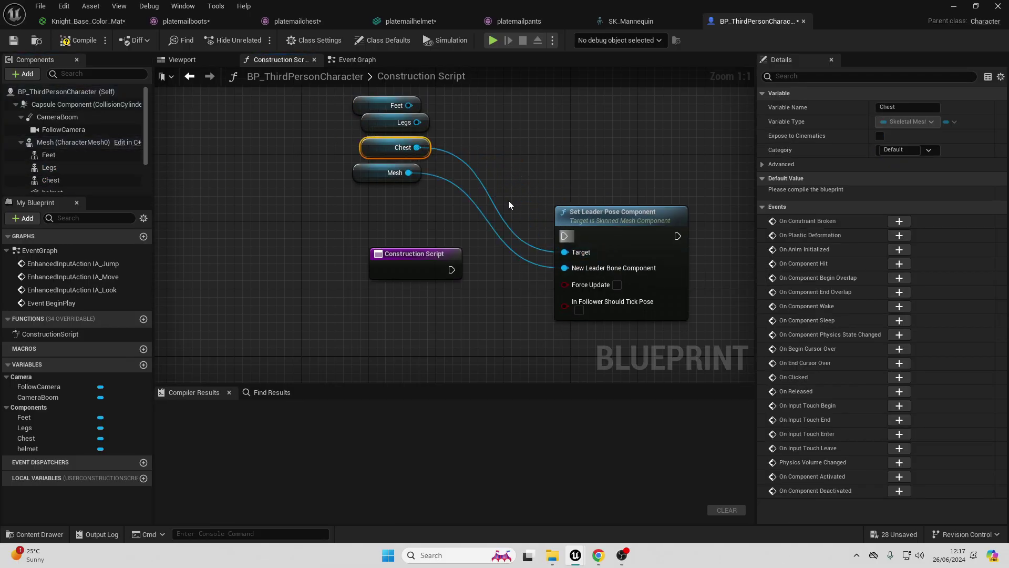
drag(417, 122, 582, 253)
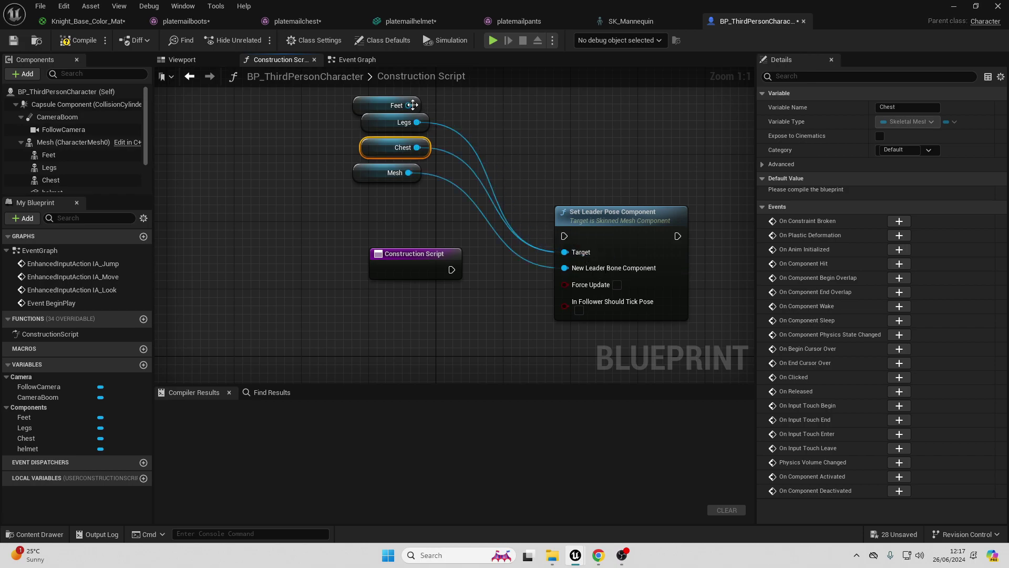
drag(408, 105, 570, 252)
Step: Connect the Construction Script execution output to Set Leader Pose Component, compile the blueprint and view the character in the viewport
drag(452, 270, 584, 267)
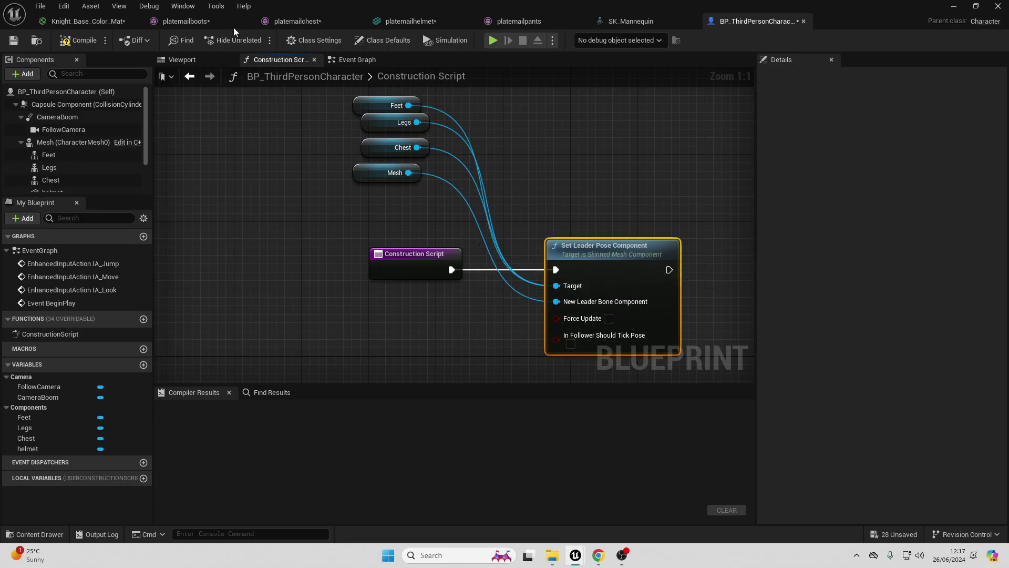
click(84, 40)
click(207, 60)
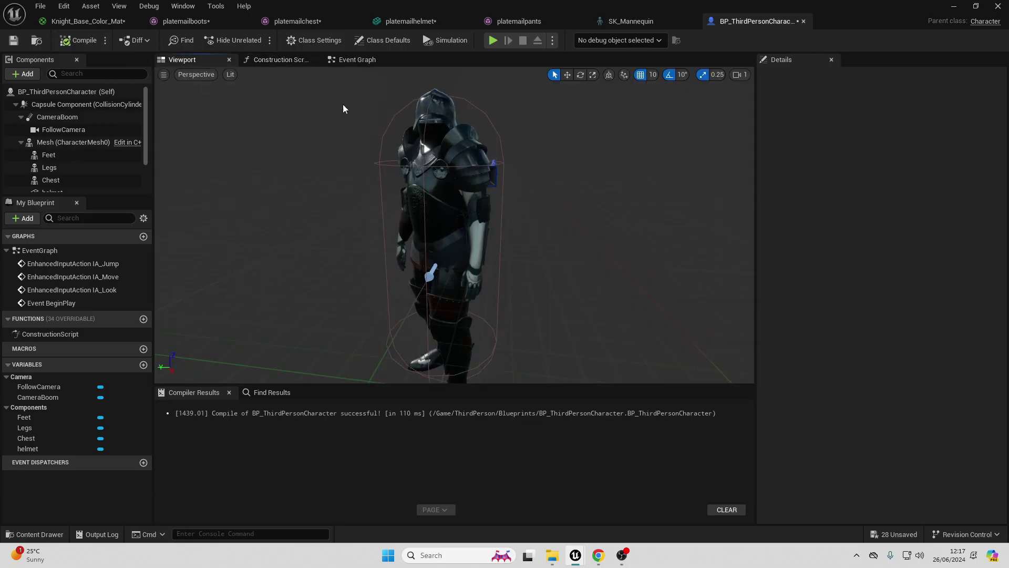
Step: Set the helmet component's collision preset to NoCollision and compile the blueprint
click(431, 139)
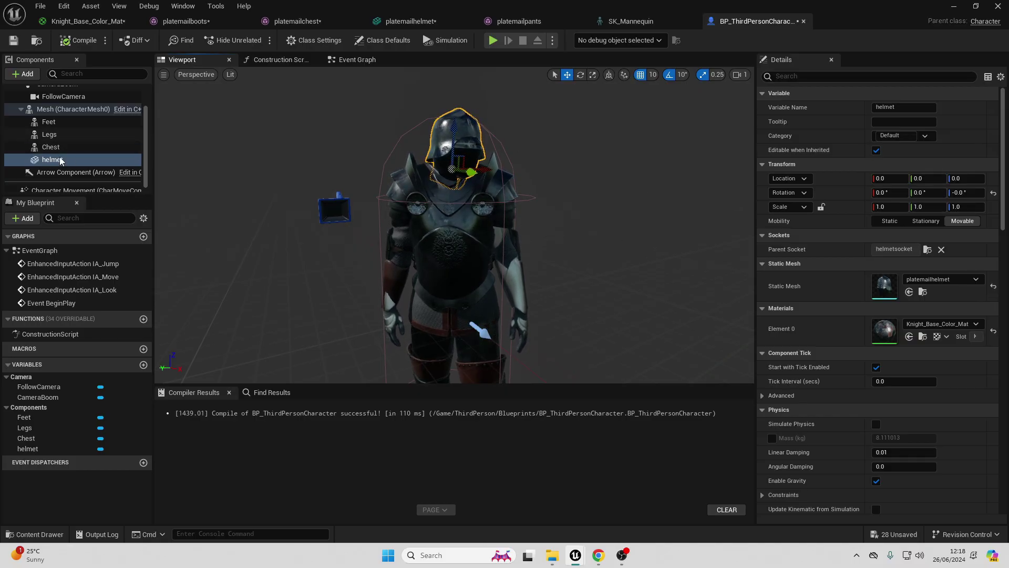
scroll(915, 355, down, 10)
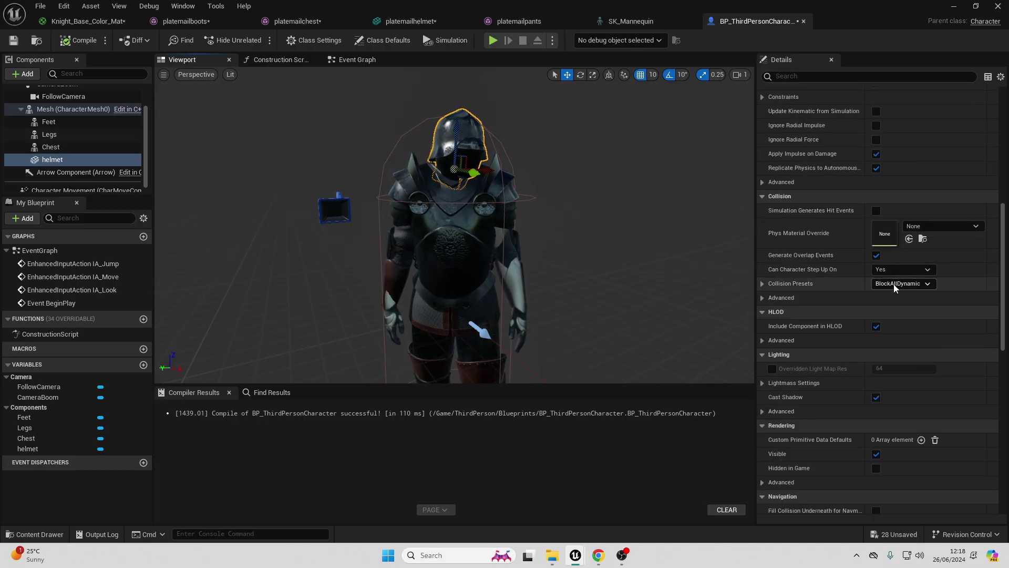
click(896, 284)
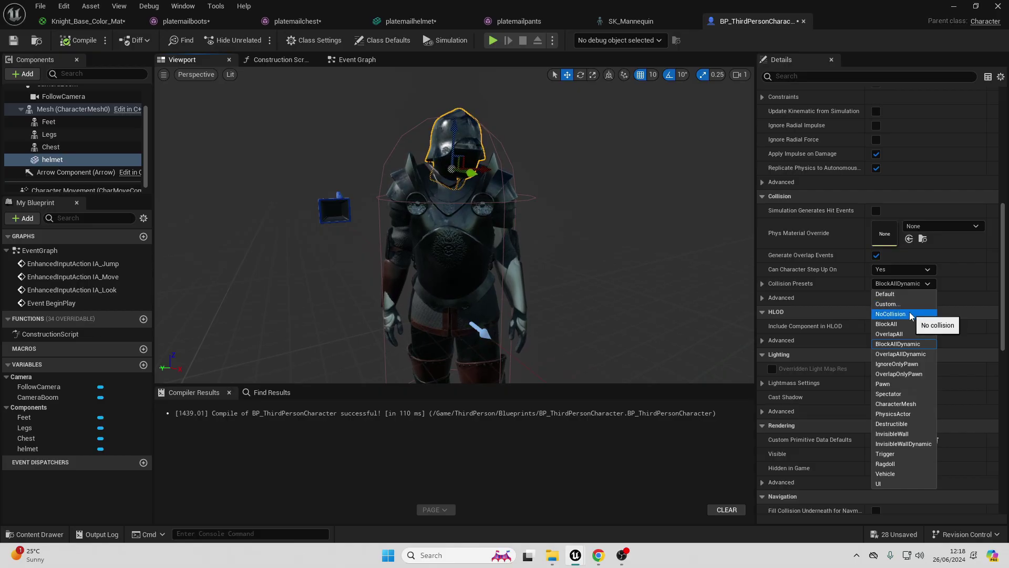
click(911, 314)
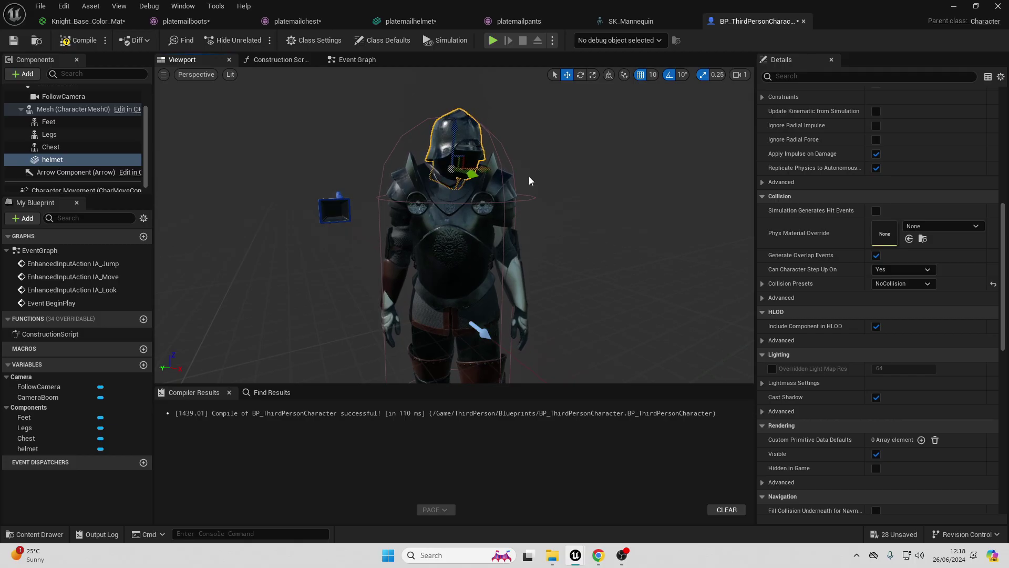
right_drag(530, 181, 553, 190)
key(s)
key(w)
click(79, 41)
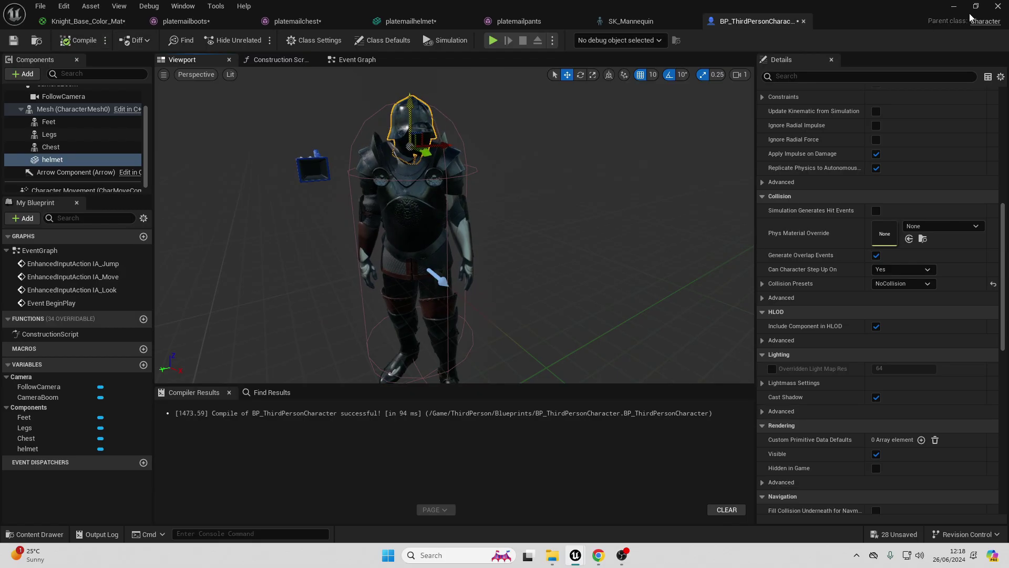
Step: Play the level in the editor and run and jump with the character to check that the armour follows its movement
click(955, 6)
click(262, 40)
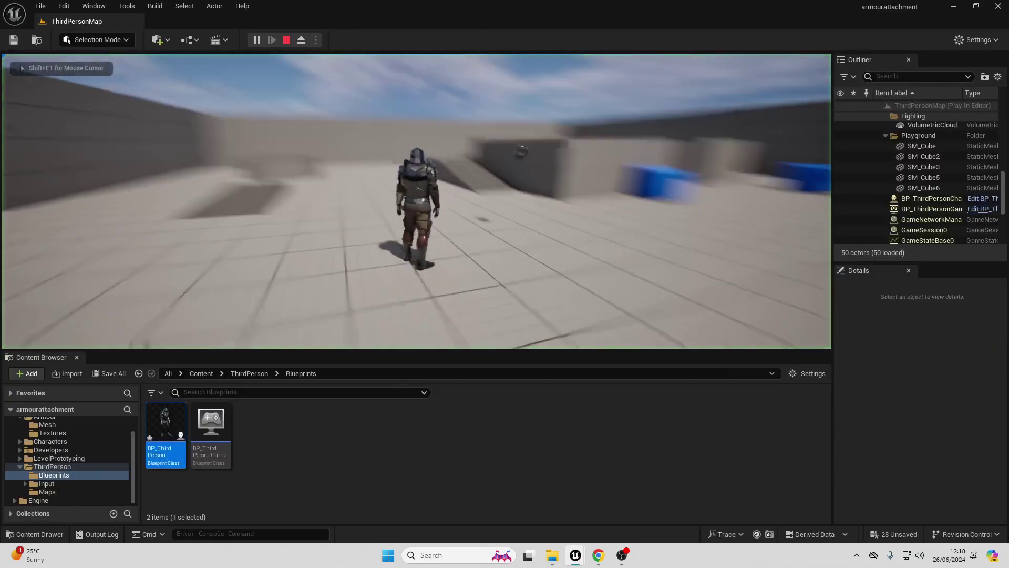
key(d)
key(w)
key(d)
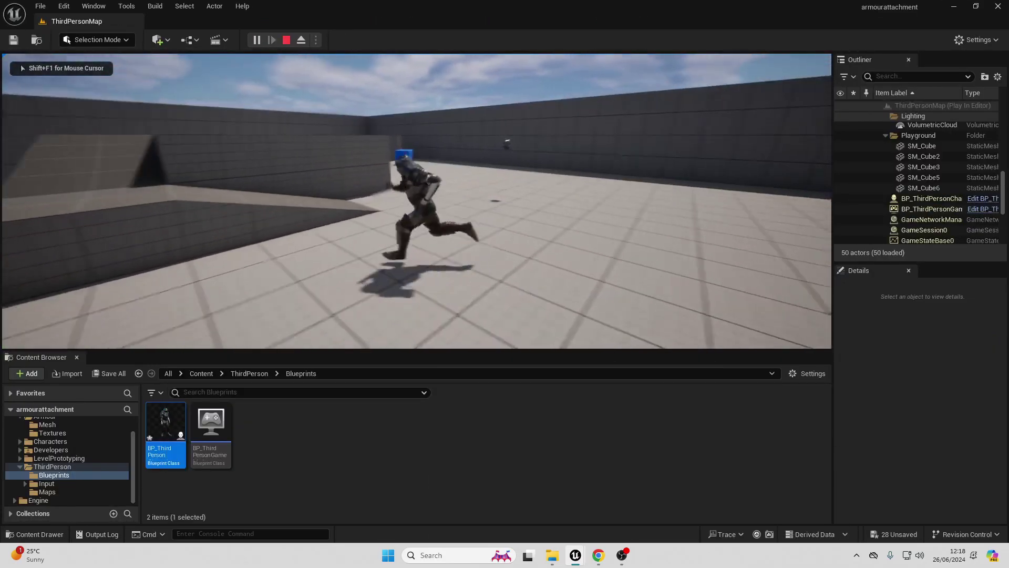
key(w)
key(space)
key(a)
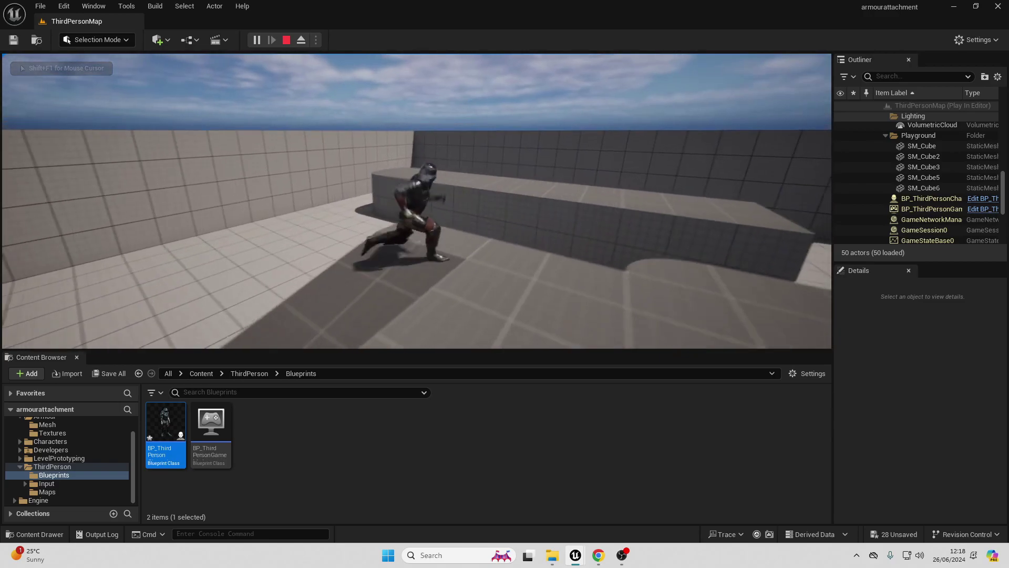
key(s)
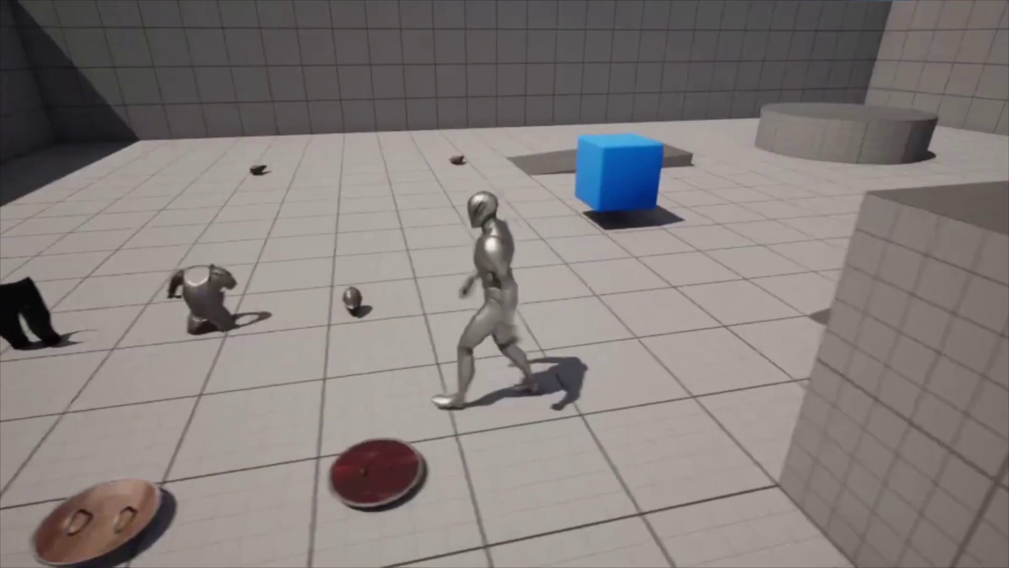
key(w)
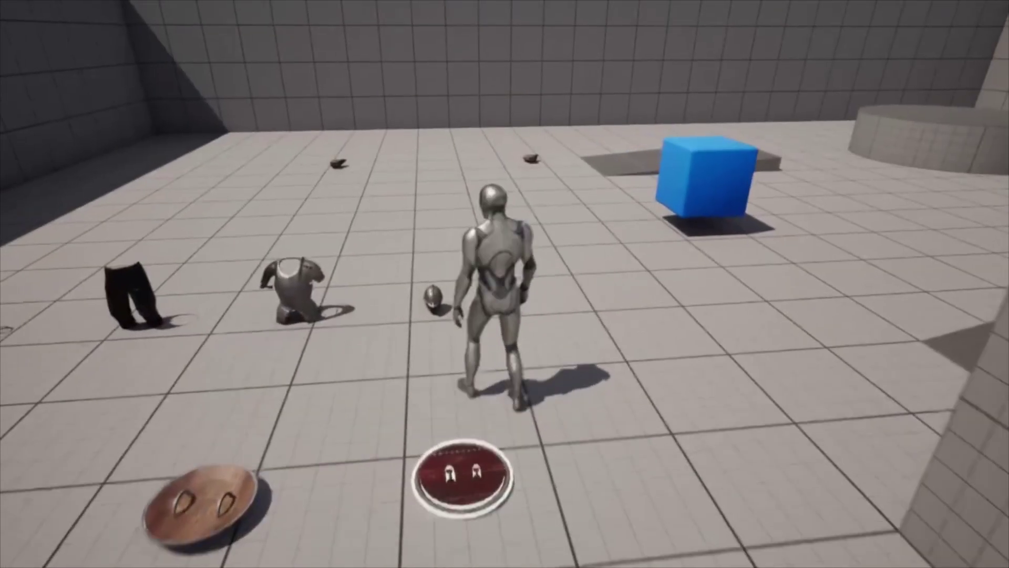
key(e)
key(a)
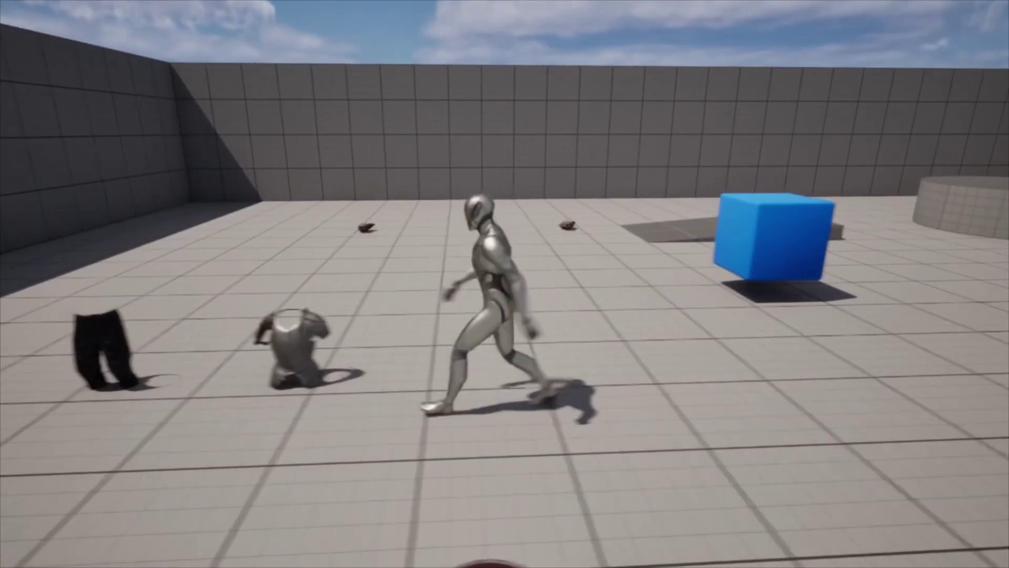
key(a)
key(e)
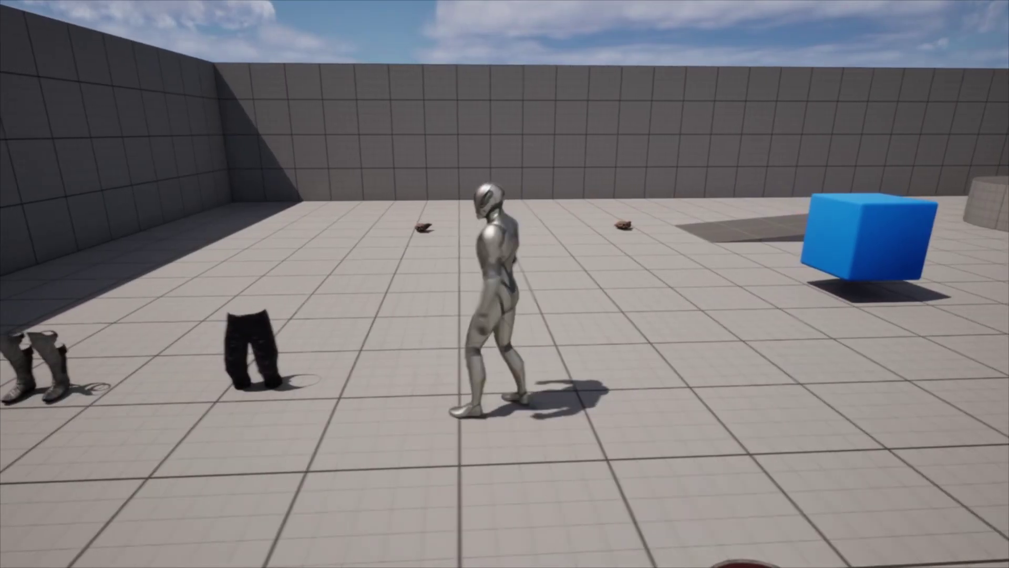
key(a)
key(e)
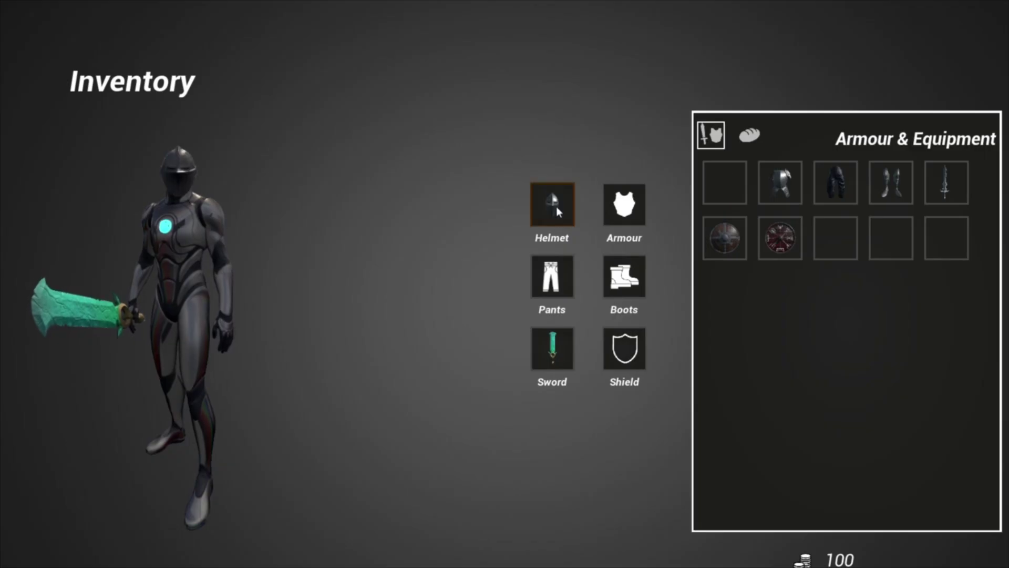
Step: Equip the chest armour, pants, boots, dark sword and round shield in the inventory, and rearrange the remaining shield
drag(769, 200, 637, 210)
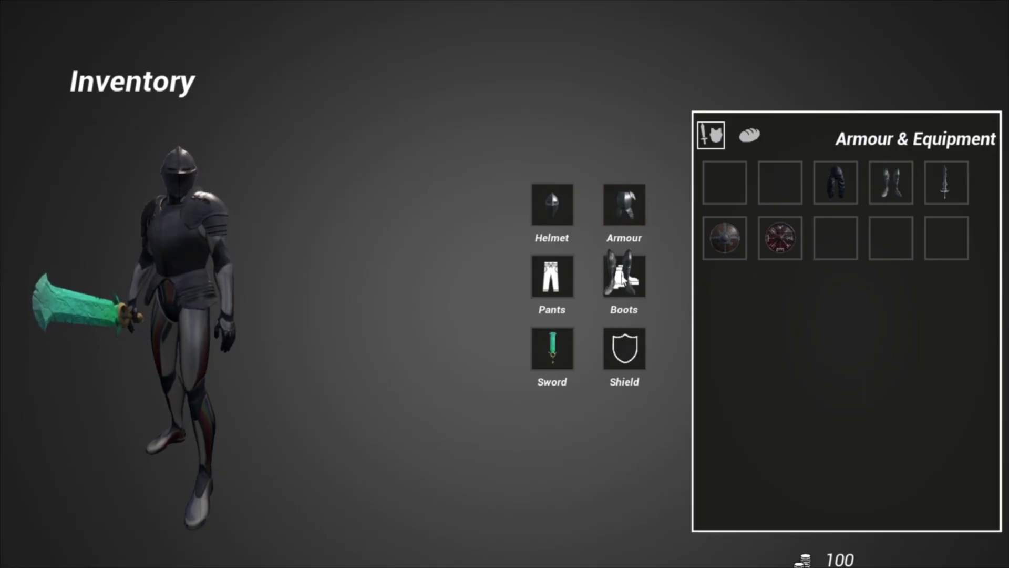
drag(624, 274, 626, 276)
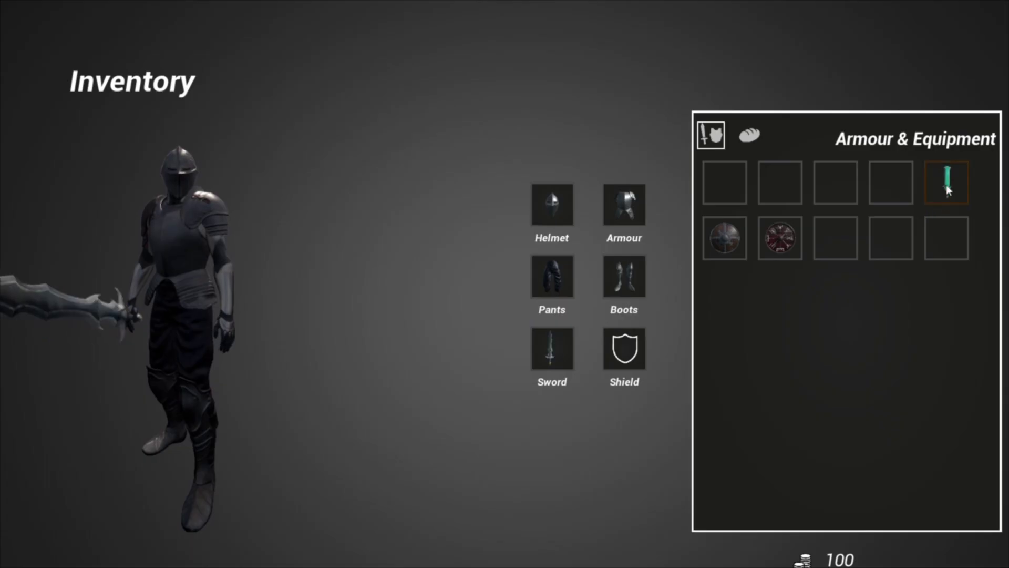
drag(835, 241, 839, 235)
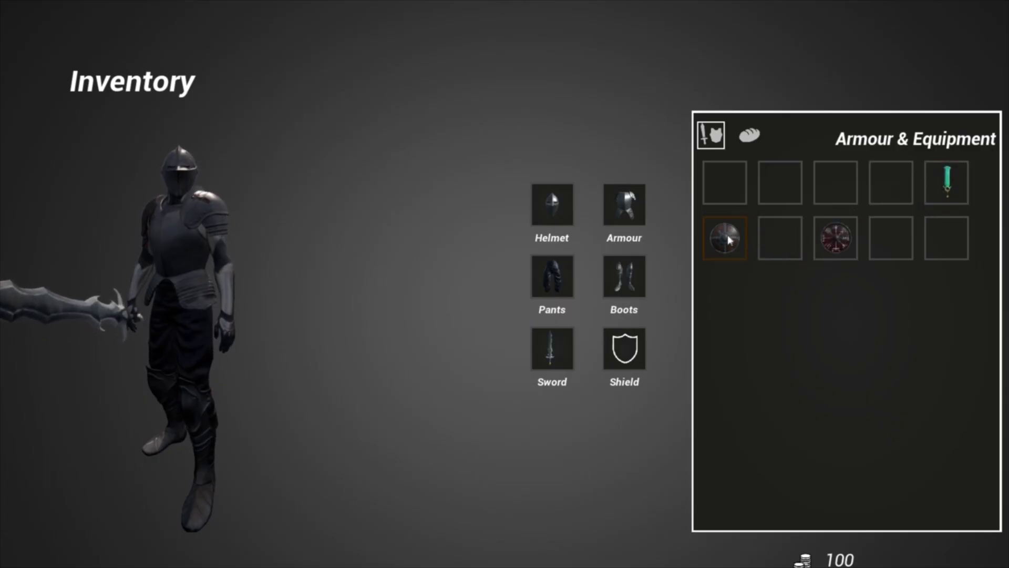
drag(635, 345, 635, 348)
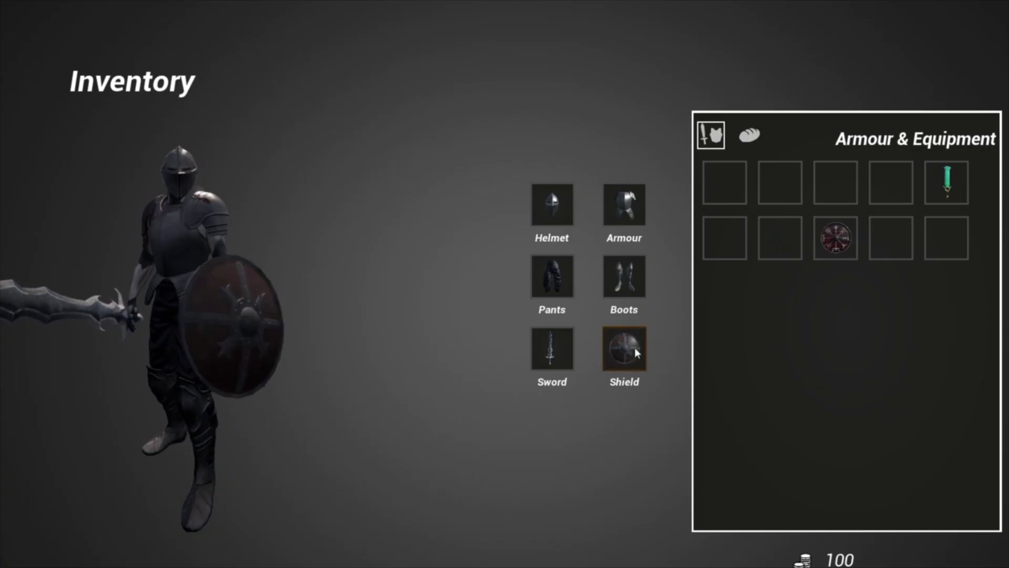
drag(831, 232, 841, 181)
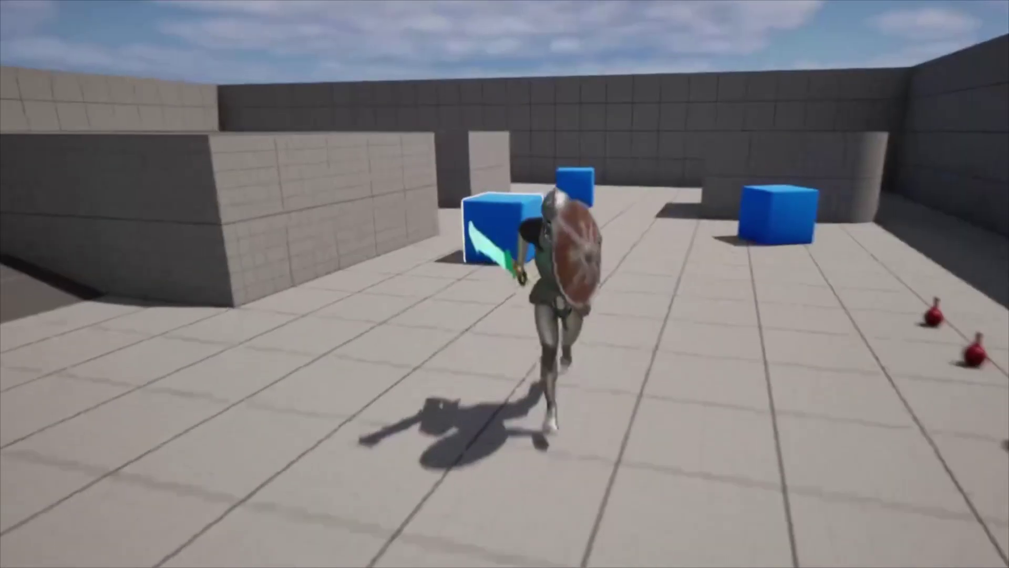
key(s)
key(a)
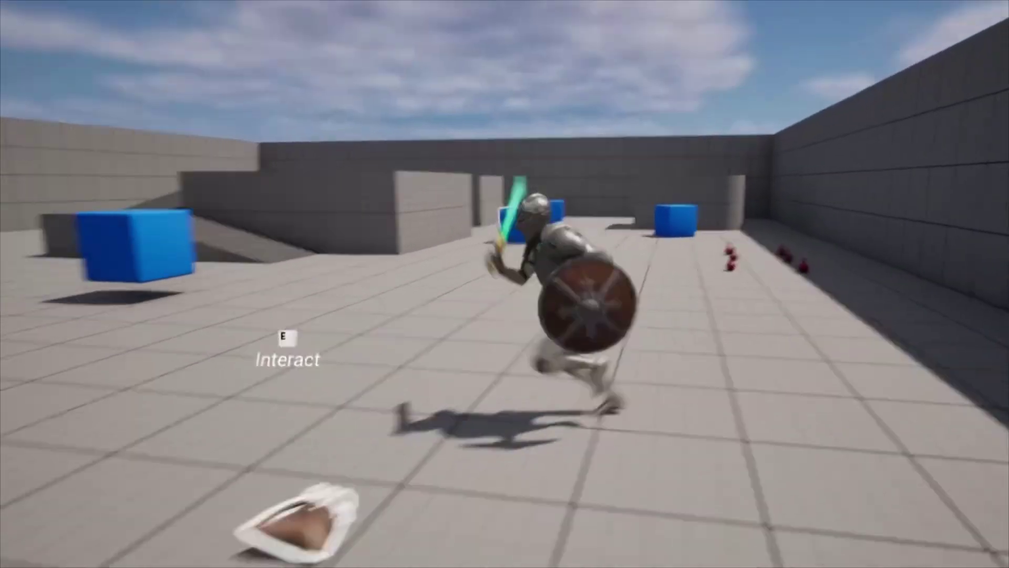
key(w)
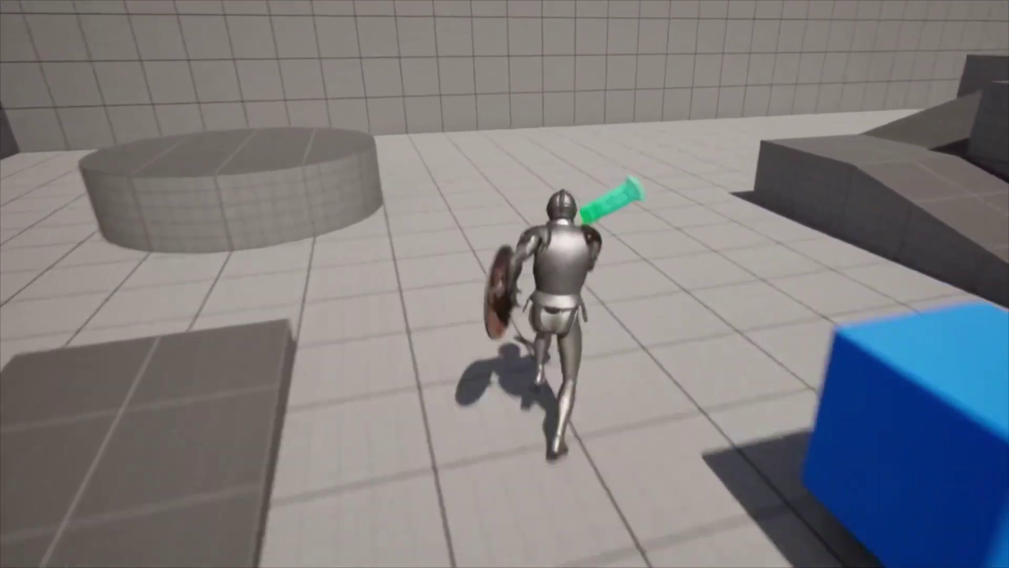
key(d)
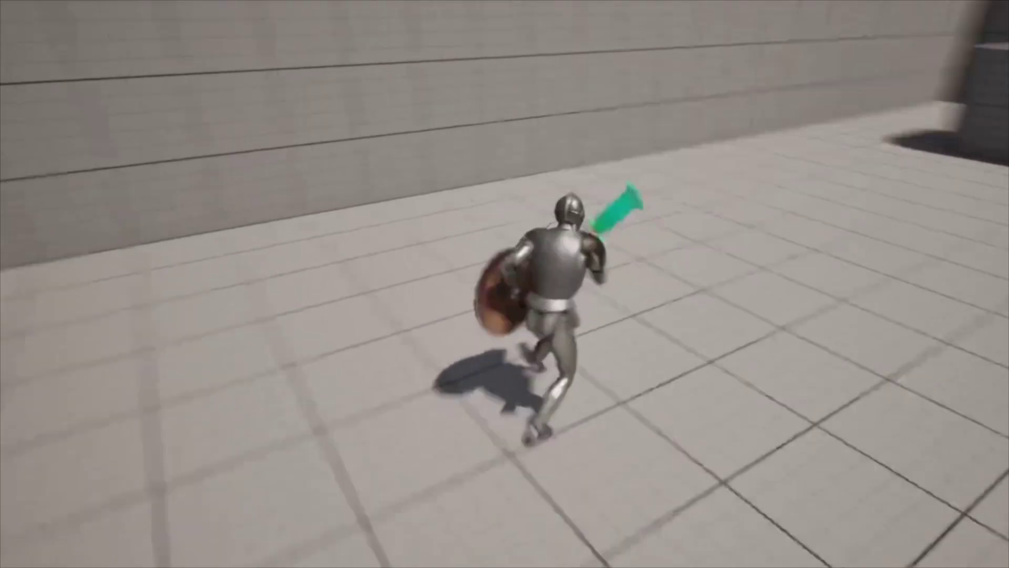